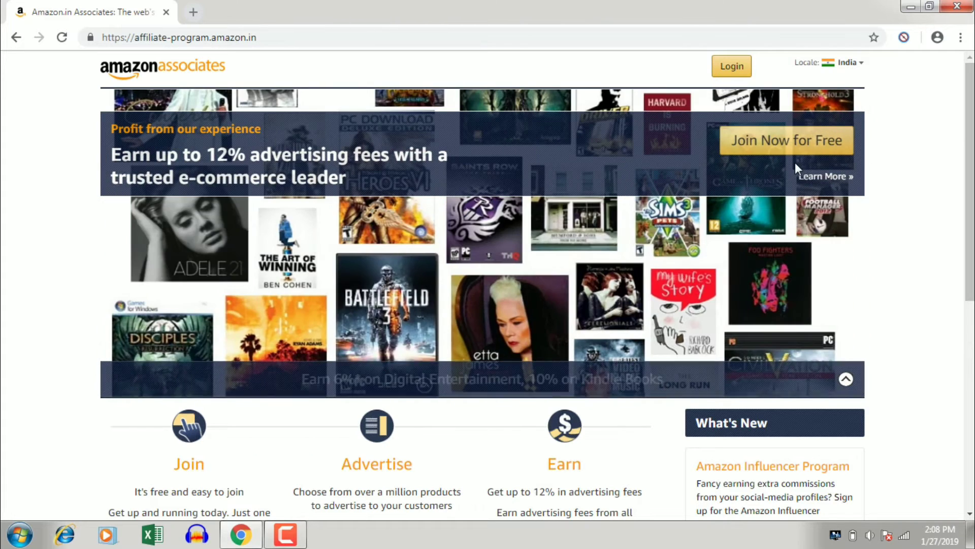
Step: Start the free Associates sign-up and log in with the saved Amazon account e-mail and password
click(795, 150)
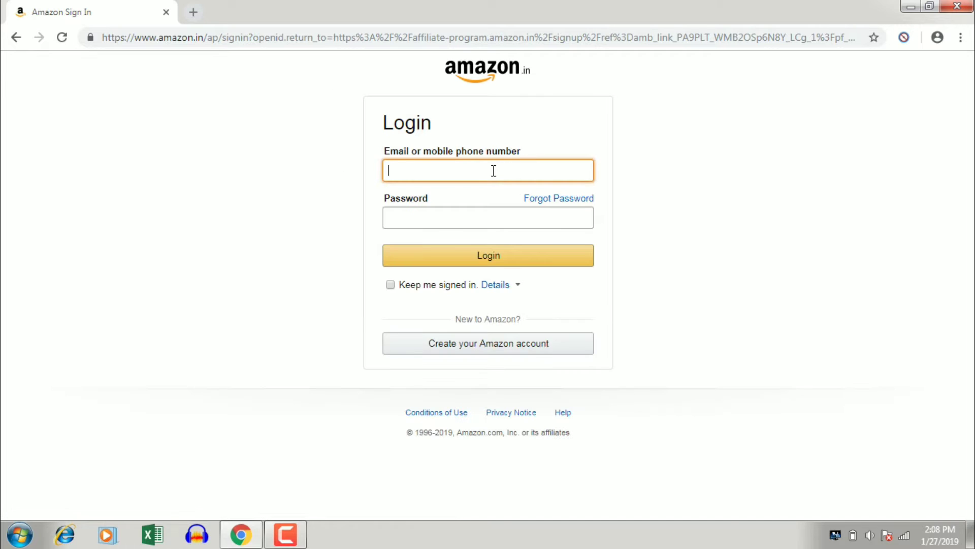
click(477, 173)
click(259, 183)
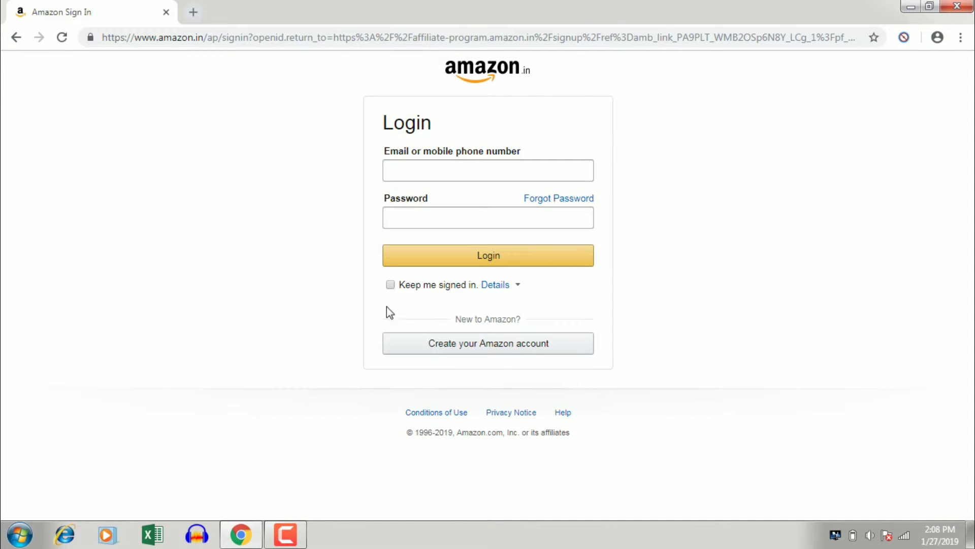
click(429, 166)
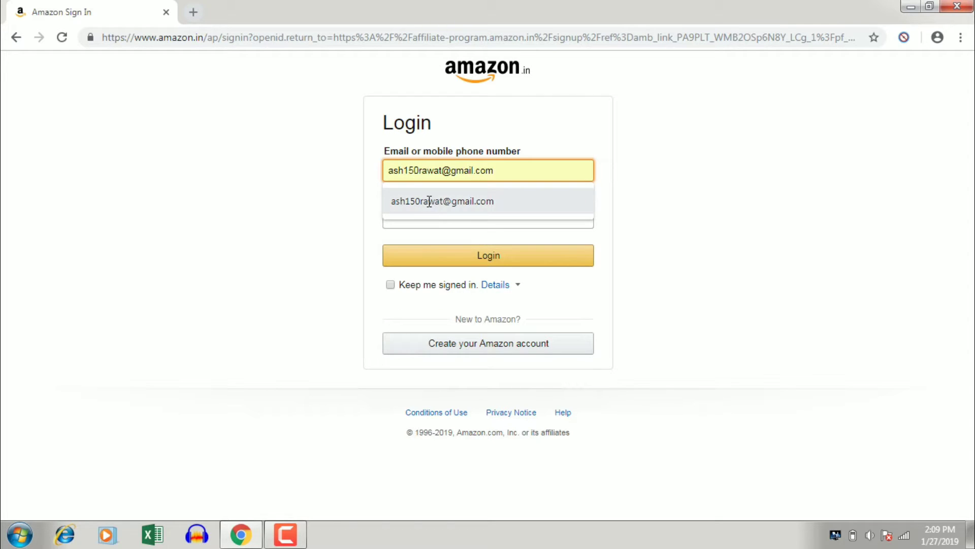
click(429, 202)
click(416, 215)
text(••••••••••••••)
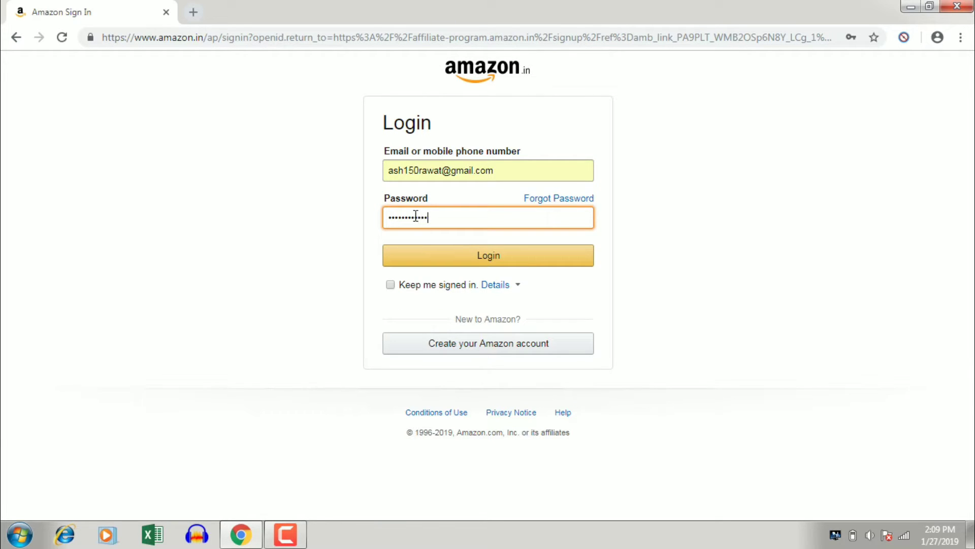
click(511, 261)
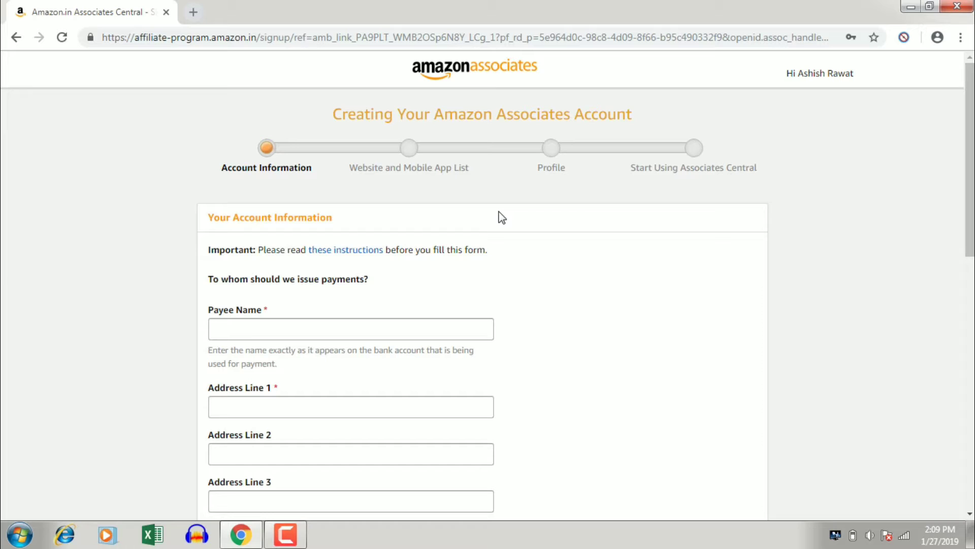
Step: Enter the payee's name, address and phone, keep them as main contact, answer No to U.S. person, and continue
scroll(378, 277, down, 2)
click(304, 255)
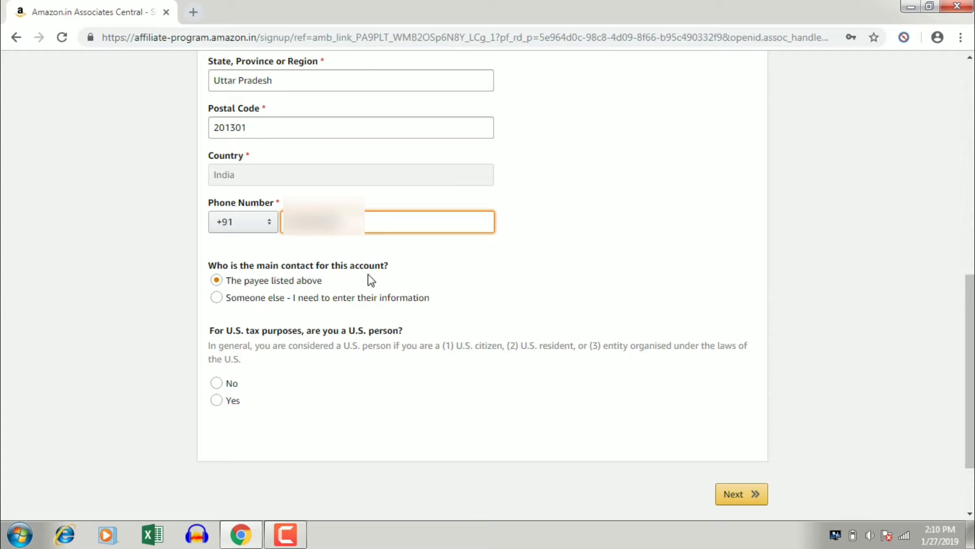
click(227, 295)
click(218, 382)
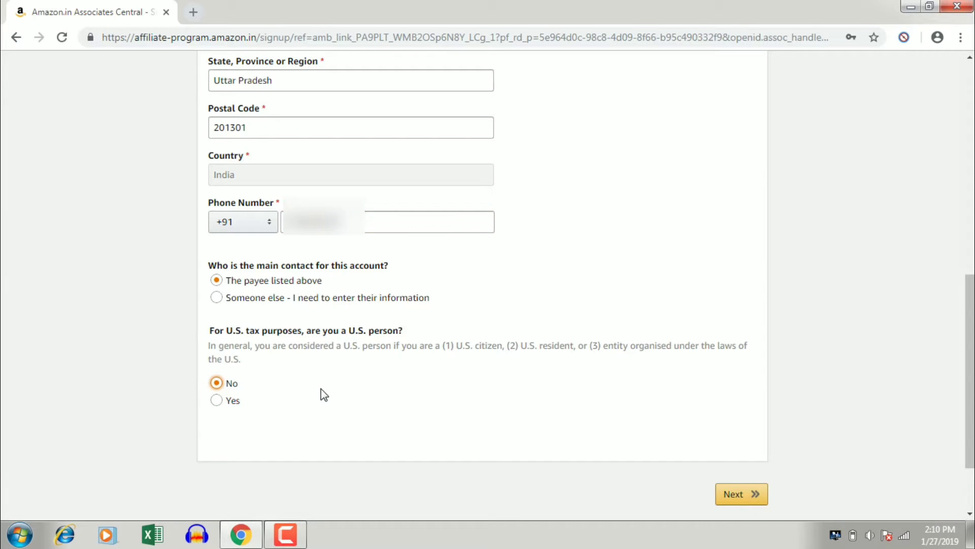
click(728, 495)
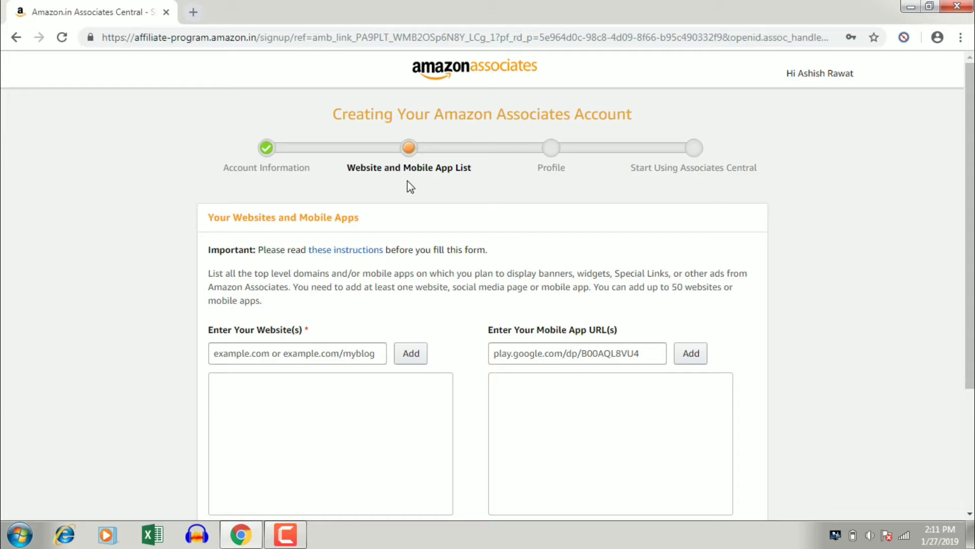
scroll(299, 261, down, 1)
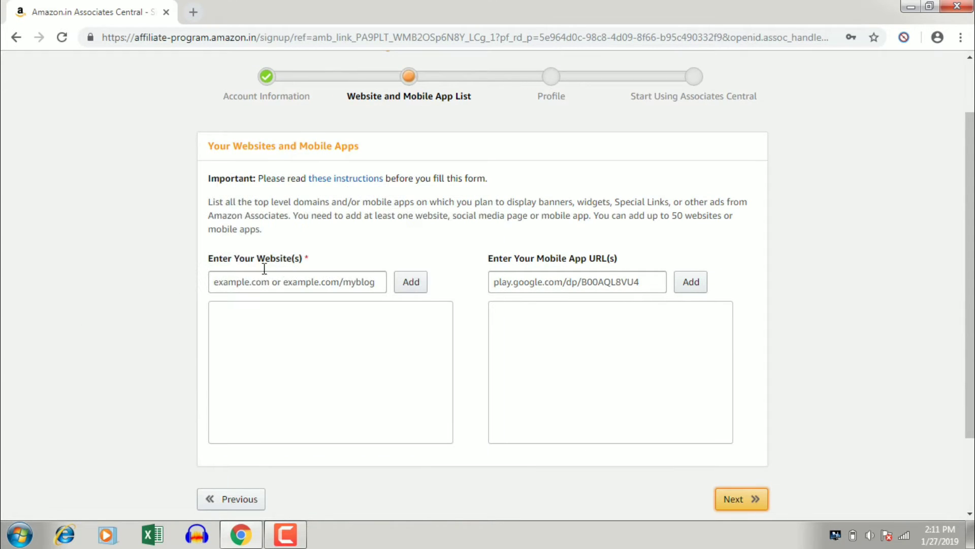
scroll(291, 216, down, 1)
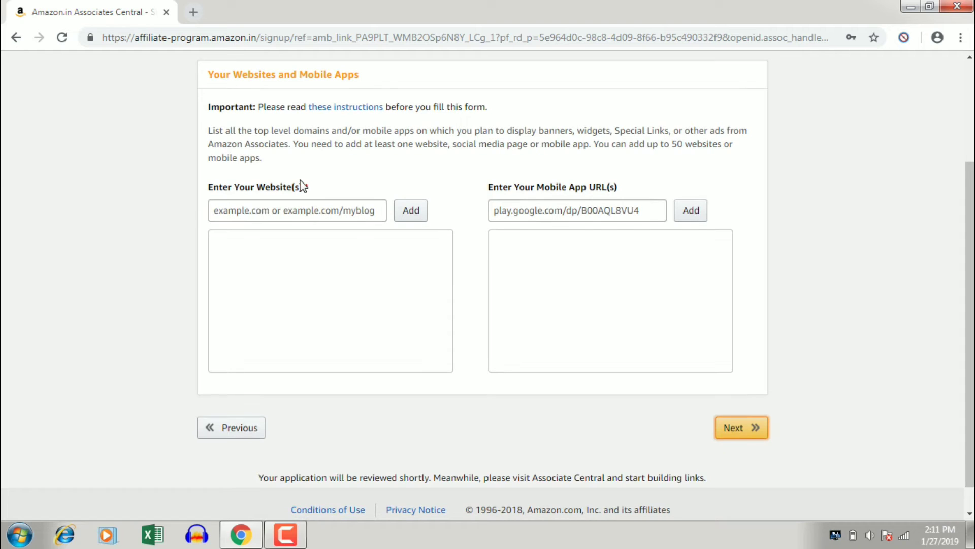
click(273, 211)
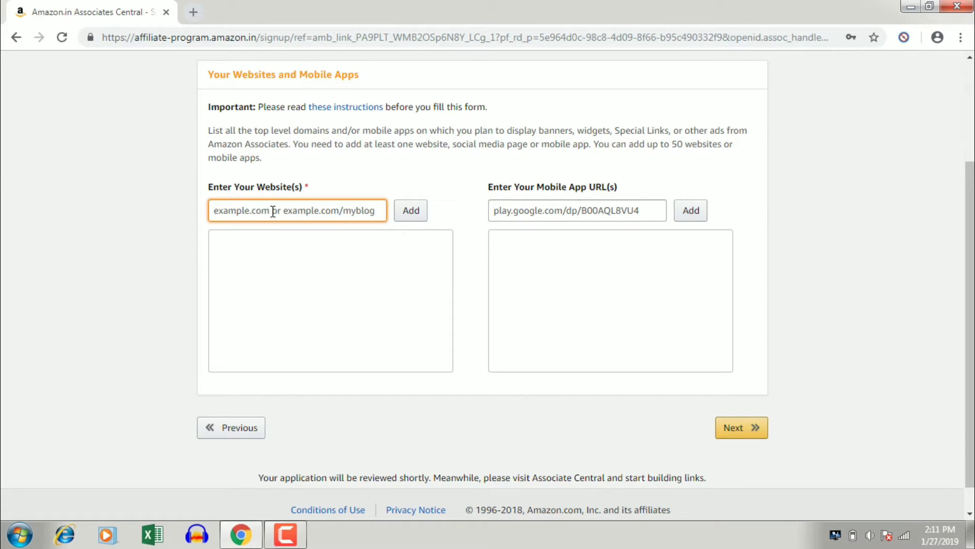
click(193, 13)
text(www.te)
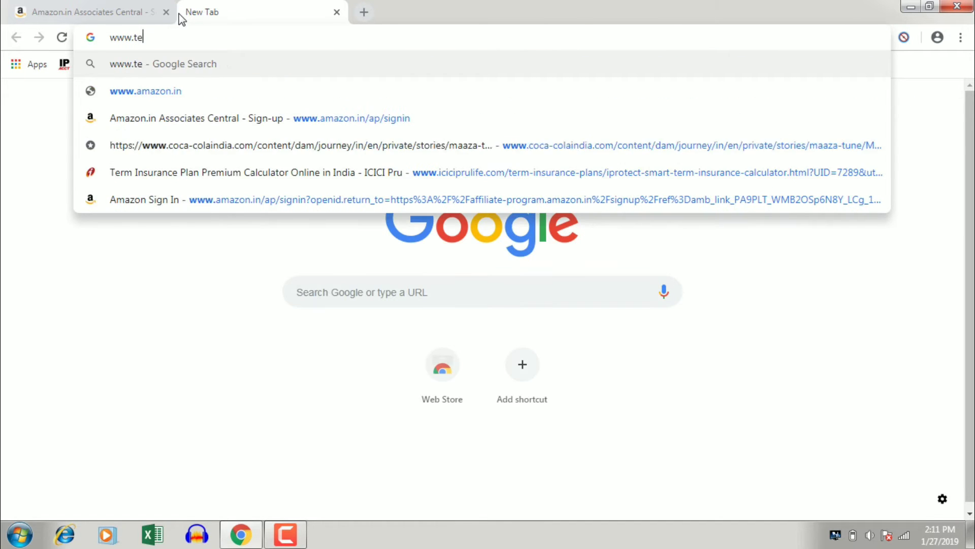
text(achtoeah)
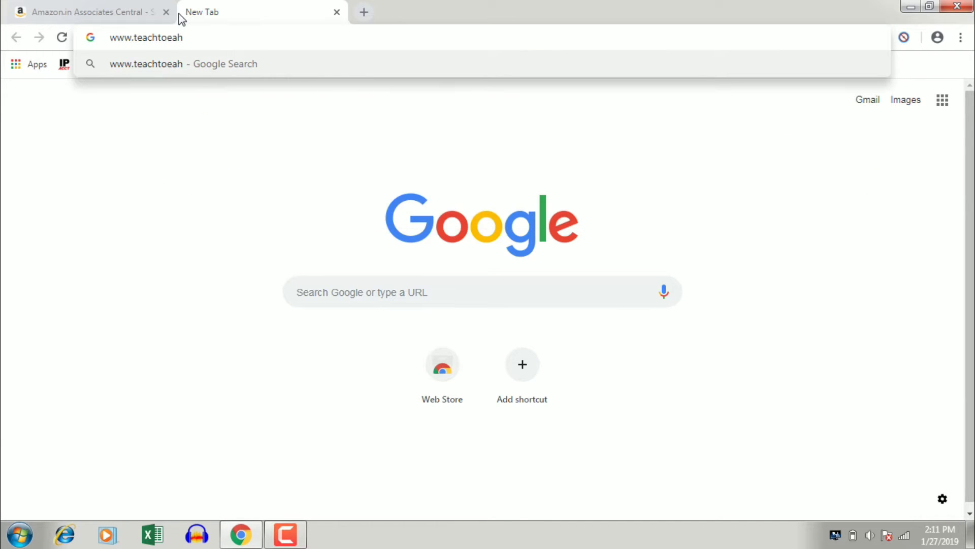
text(c)
key(Right)
text(.in)
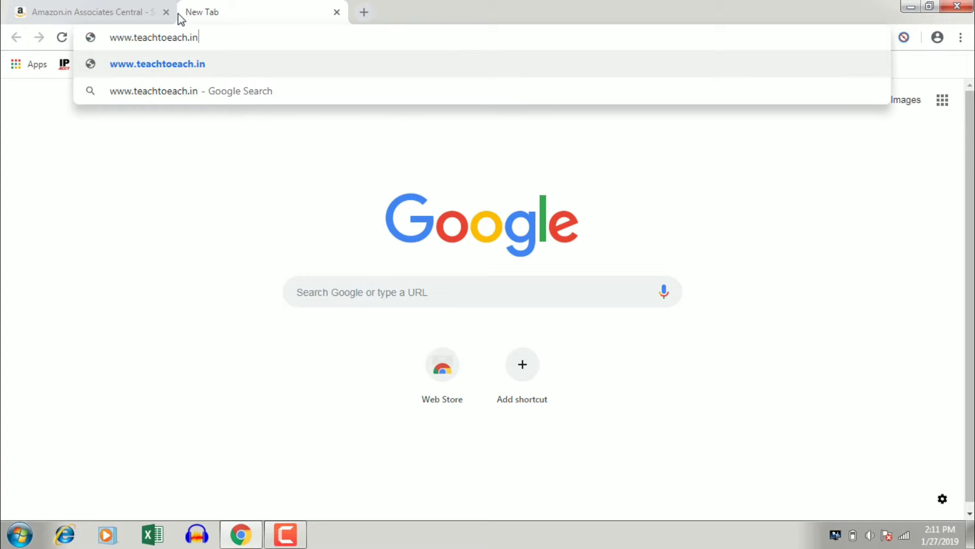
key(Return)
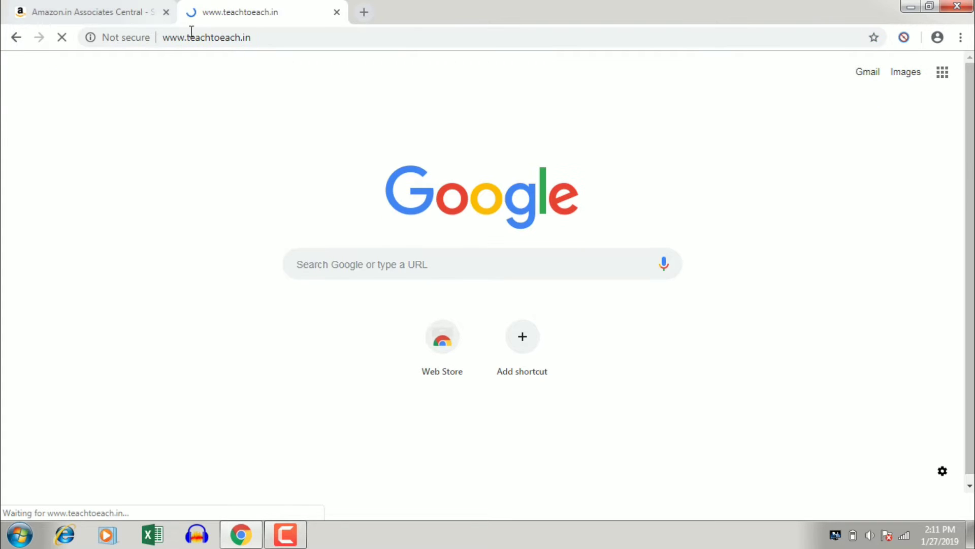
Step: Paste the site's address into the website entry without the trailing slash and add it
click(245, 38)
key(ctrl+c)
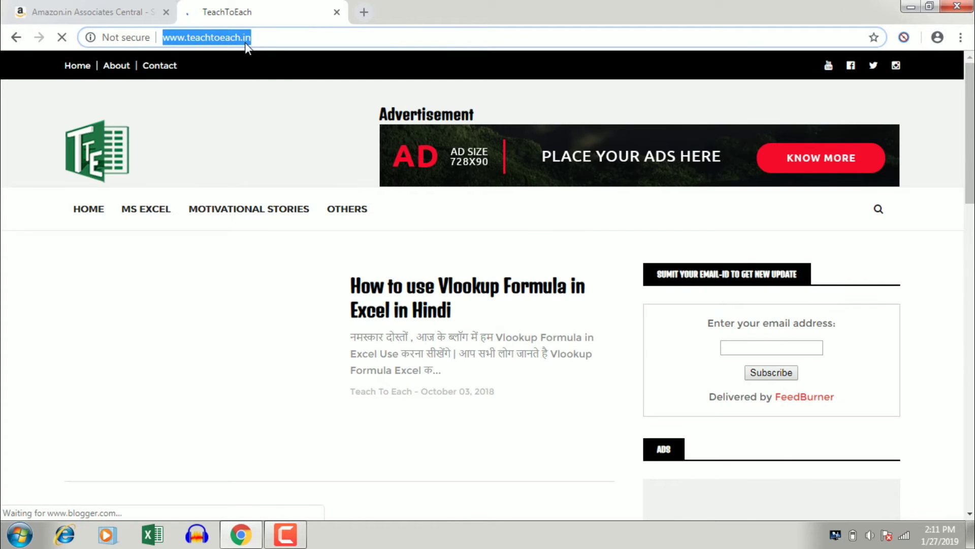
click(124, 11)
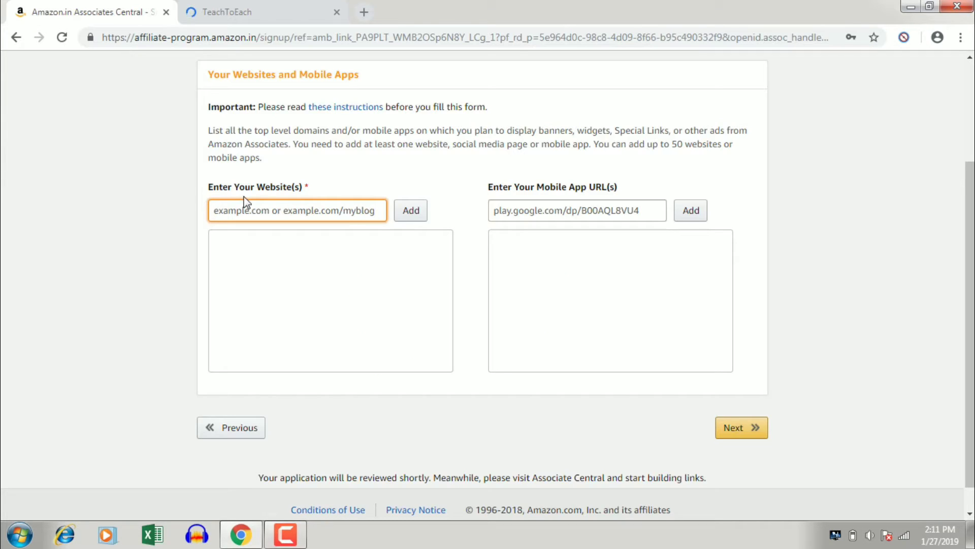
key(ctrl+v)
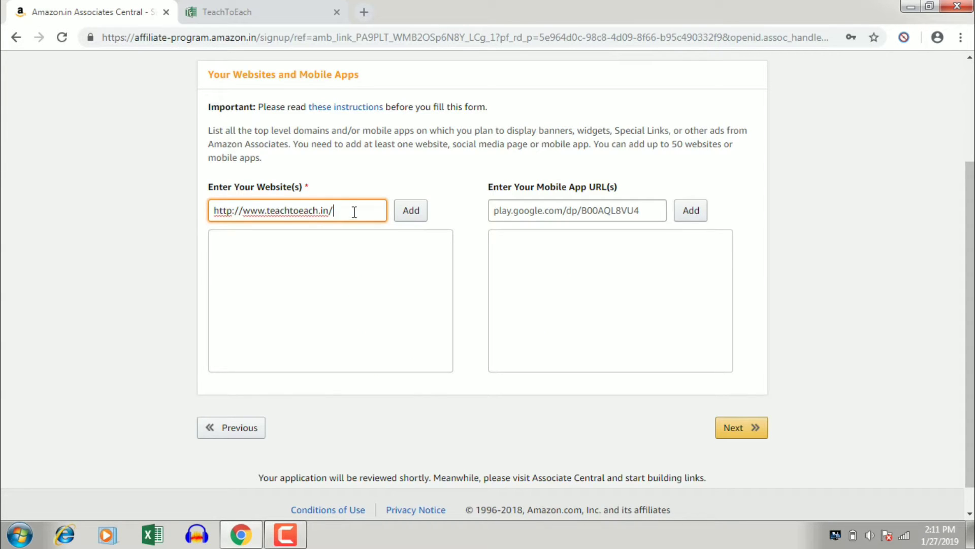
key(BackSpace)
click(411, 213)
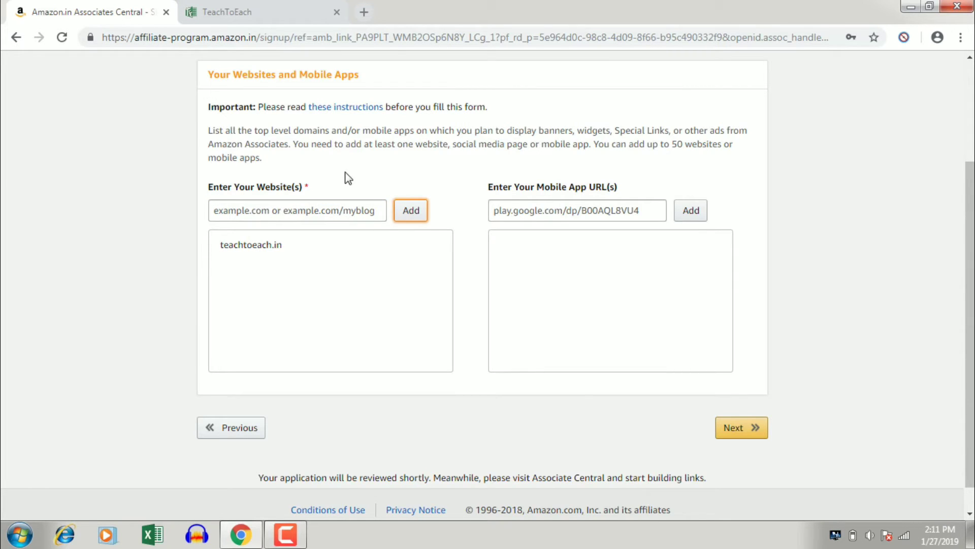
Step: Load youtube.com/teachtoeach in a new tab, add its address to the website list, then close that tab
click(364, 12)
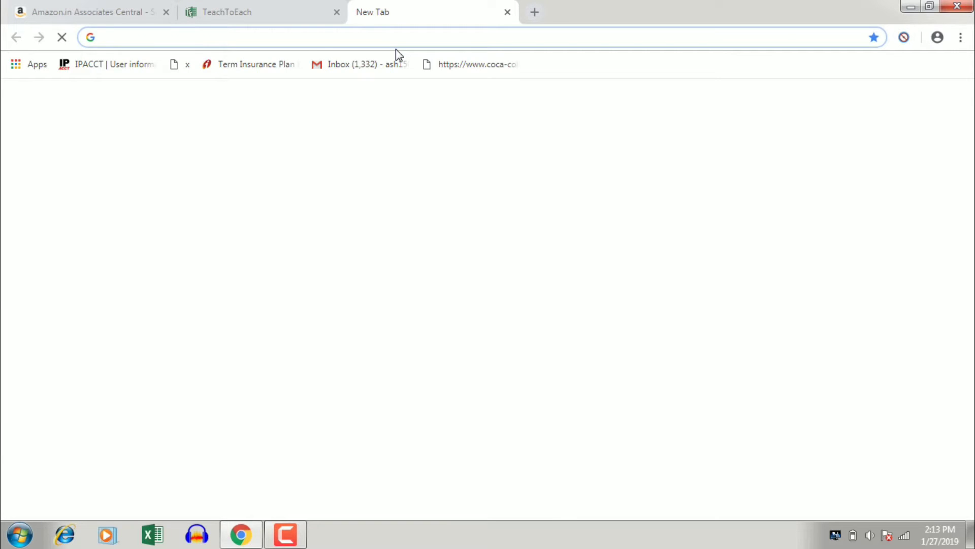
text(youtube.com/teachtoeach)
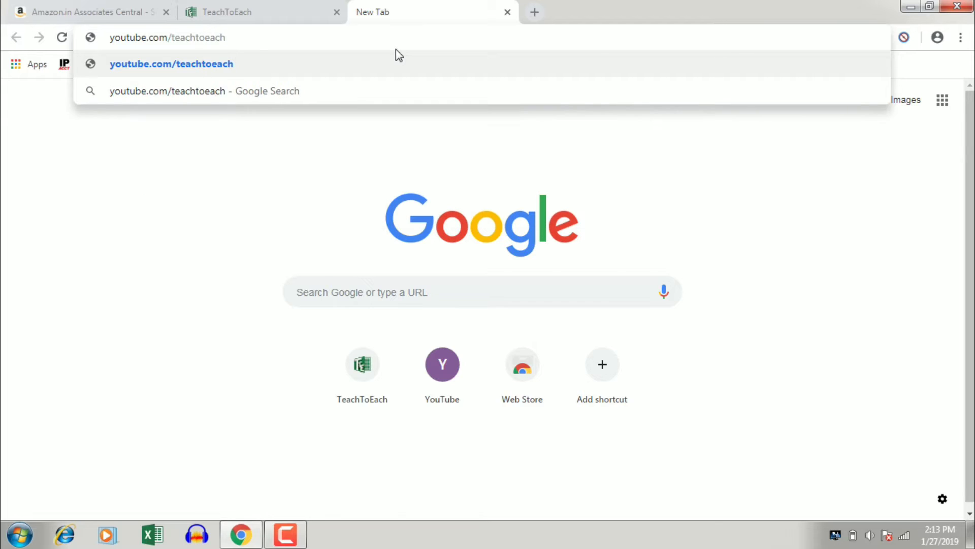
key(Return)
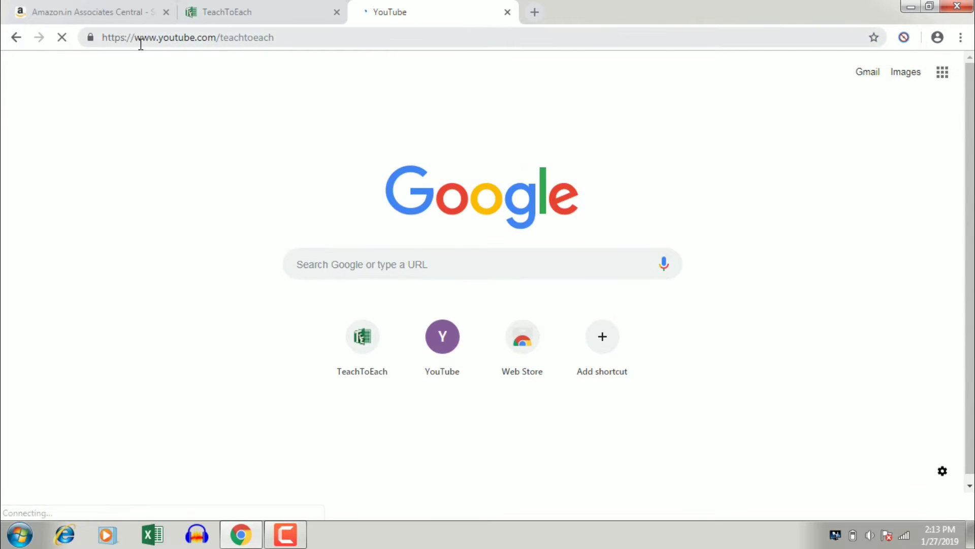
click(266, 42)
key(ctrl+c)
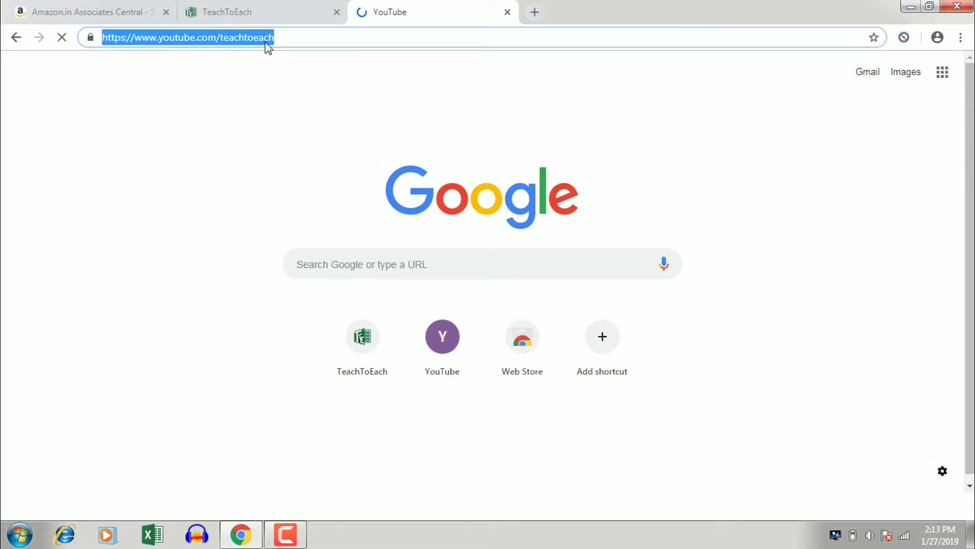
click(75, 5)
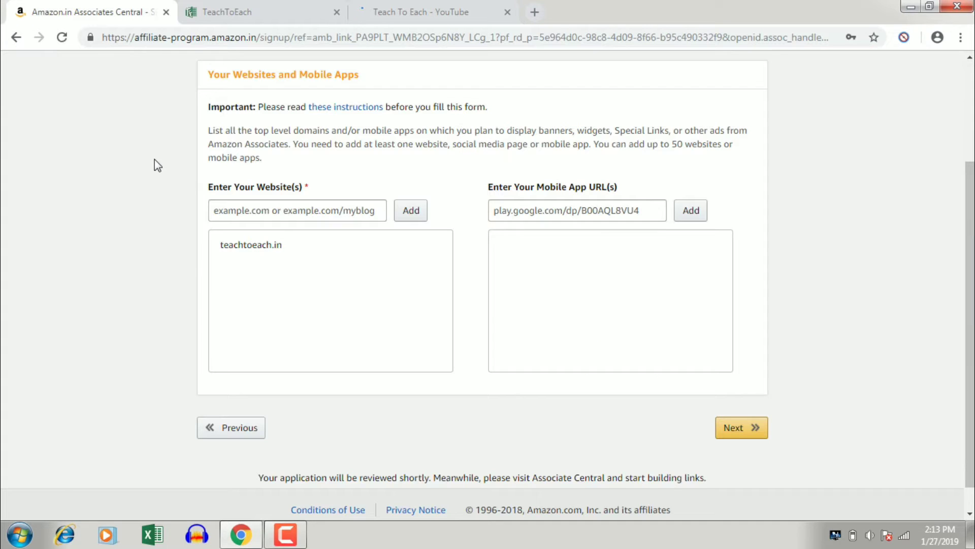
click(261, 210)
key(ctrl+v)
click(409, 219)
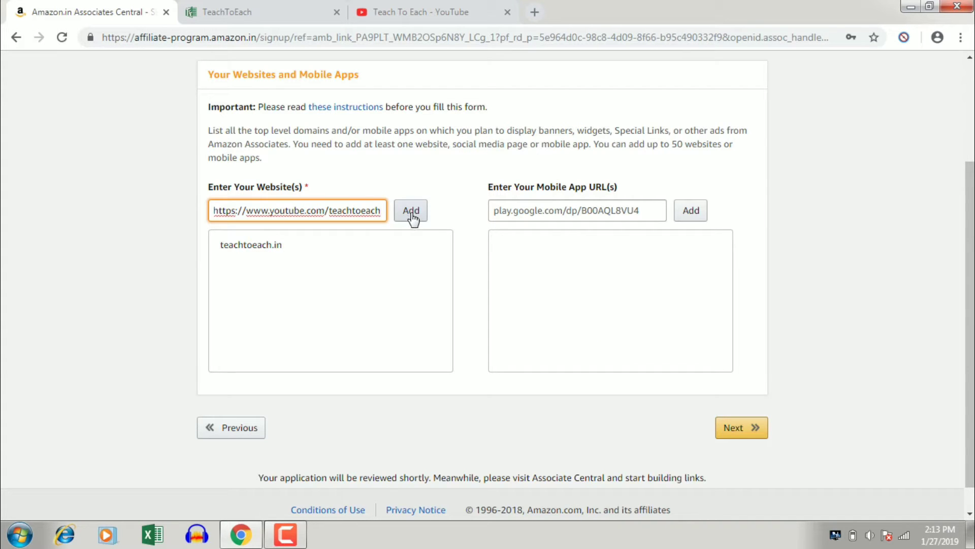
click(507, 13)
scroll(483, 168, up, 1)
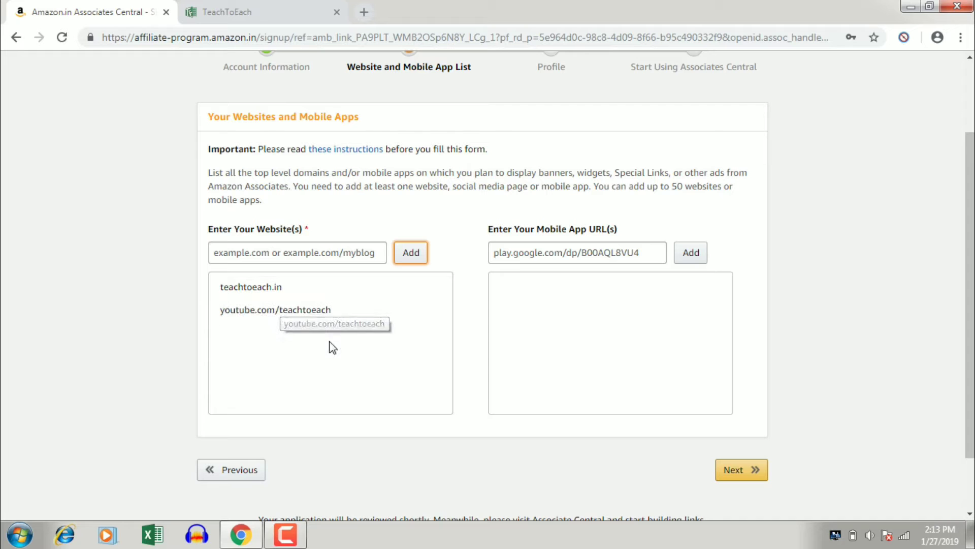
Step: On the Profile step, enter preferred Store ID 'Teachtoeach' and 'Technology' as what the websites are about
click(738, 471)
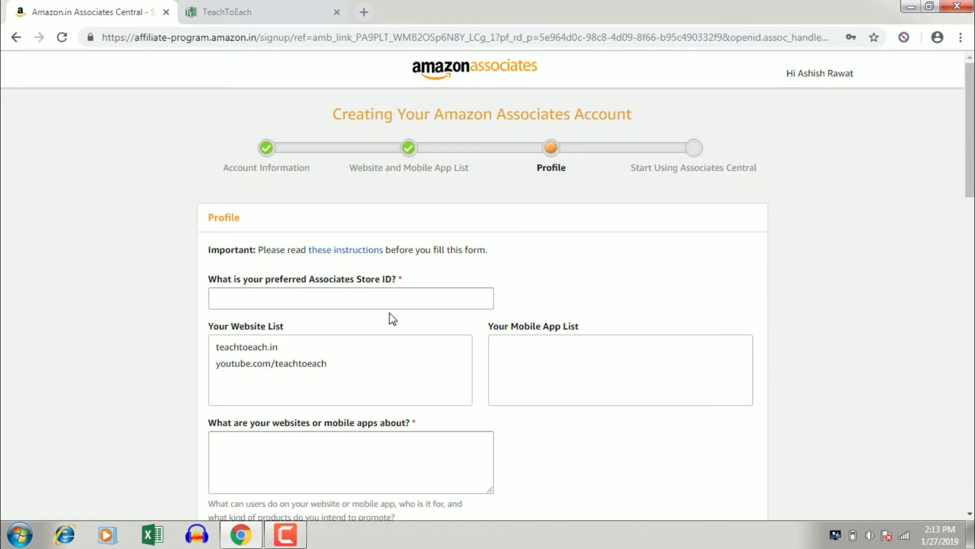
scroll(390, 313, down, 1)
click(279, 227)
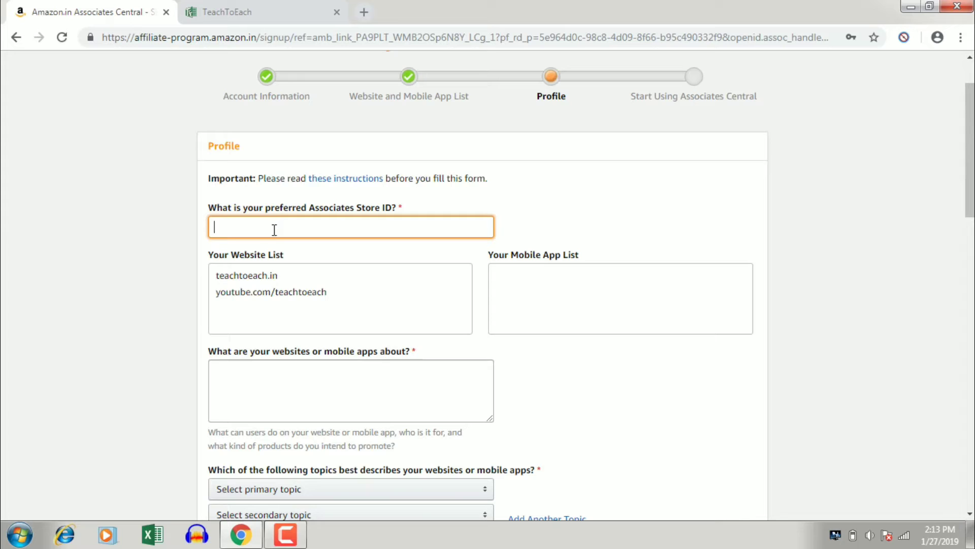
text(Teachtoeach)
scroll(323, 330, down, 2)
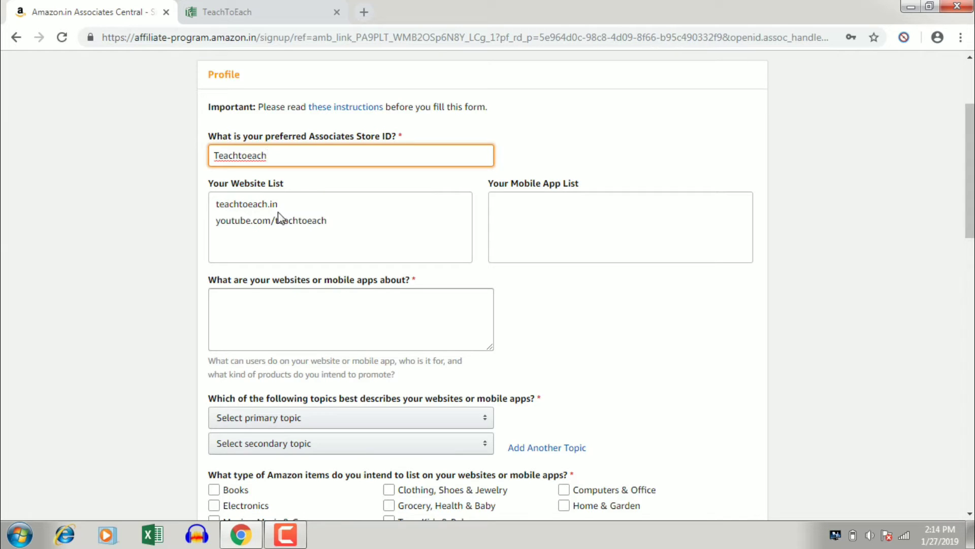
click(256, 301)
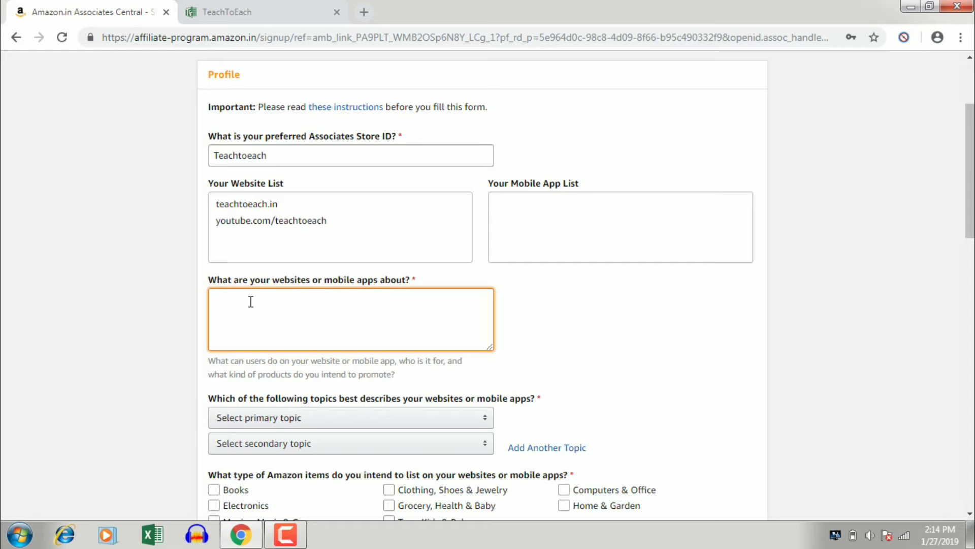
text(Technology)
scroll(412, 291, down, 4)
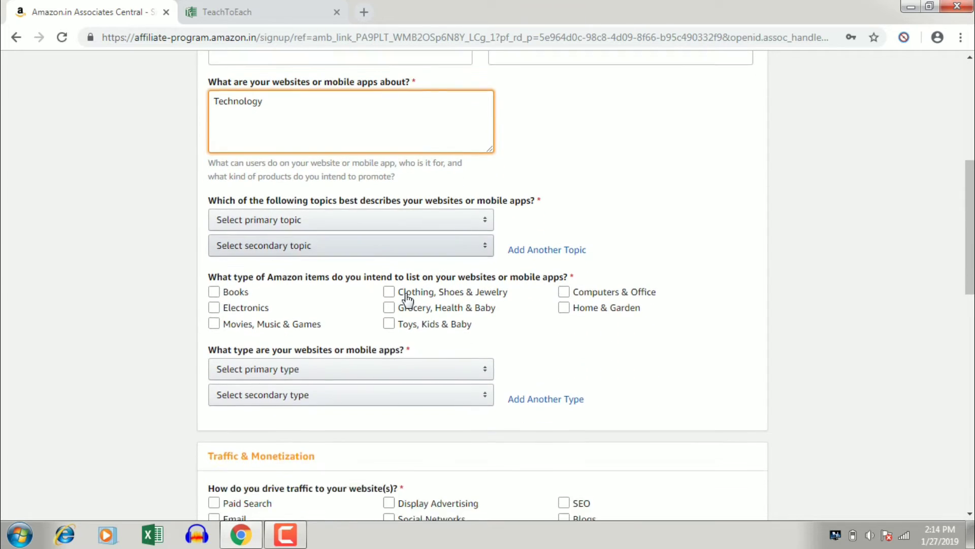
Step: Set the primary topic to Computers/Software/Technology and the secondary topic to Other
click(363, 208)
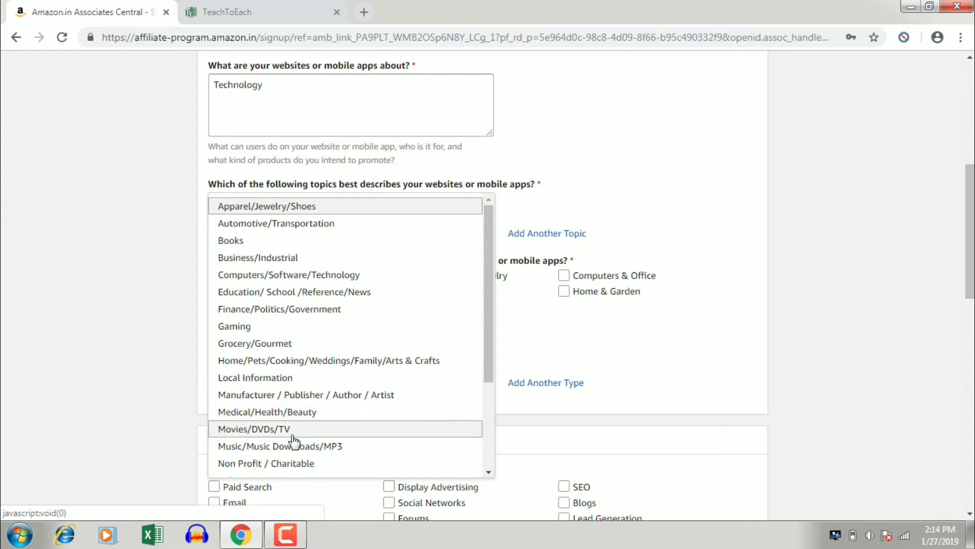
click(296, 283)
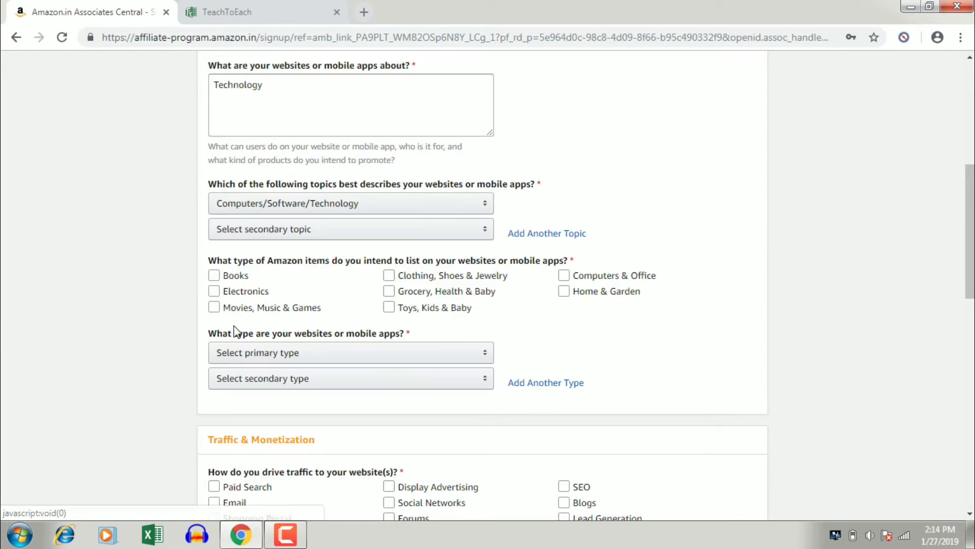
click(278, 237)
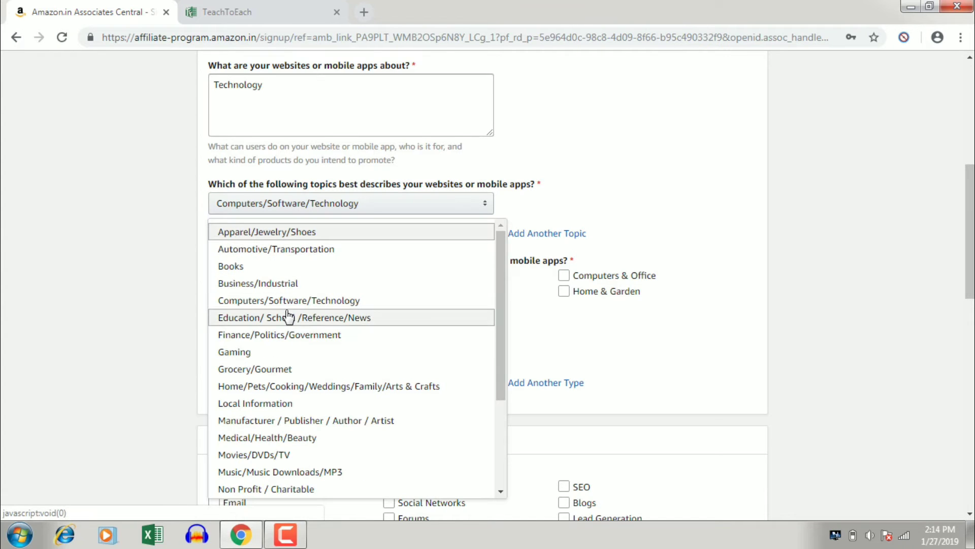
scroll(312, 405, down, 3)
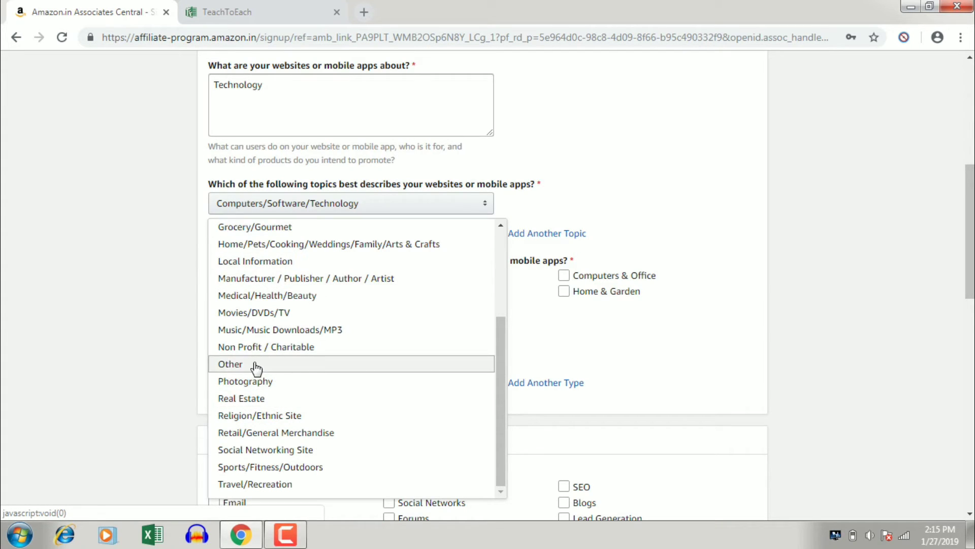
click(256, 366)
Step: Tick the Electronics, Computers & Office, Clothing, Shoes & Jewelry, and Grocery, Health & Baby item types
click(239, 289)
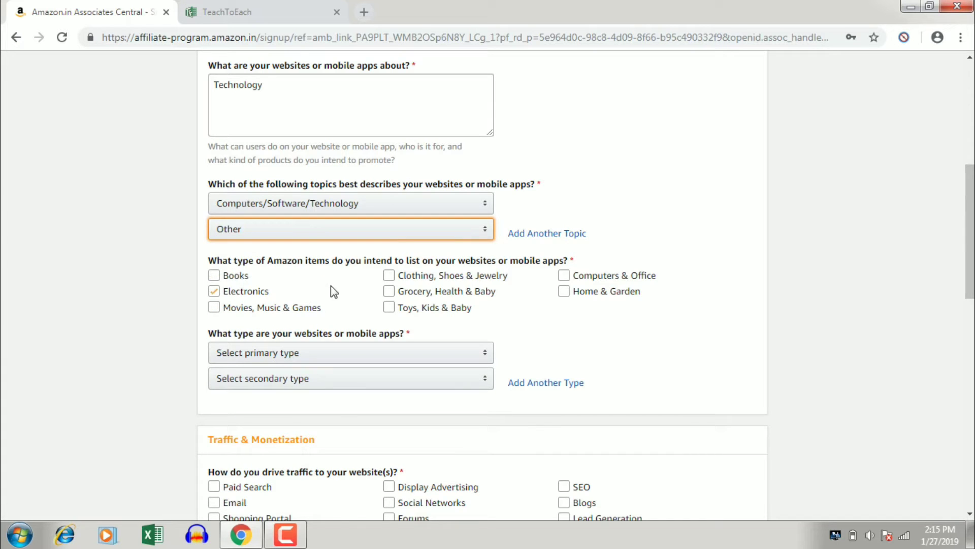
click(319, 280)
click(319, 284)
click(330, 293)
click(501, 307)
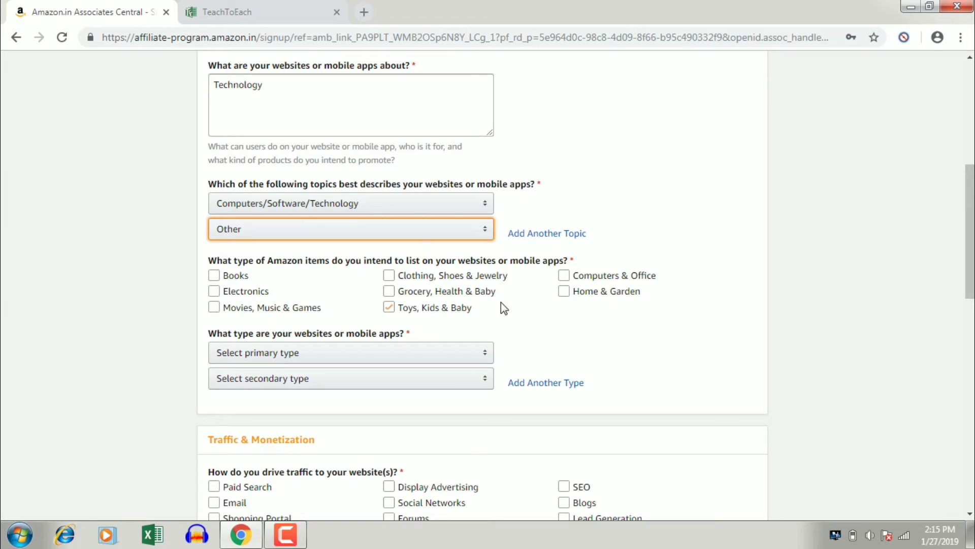
click(420, 291)
click(573, 277)
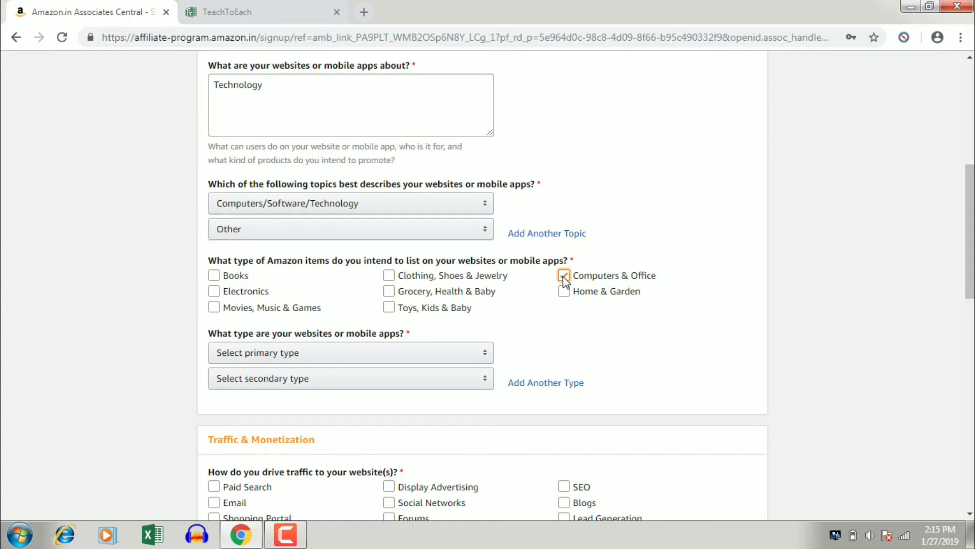
click(216, 293)
click(389, 277)
click(373, 291)
scroll(318, 364, down, 3)
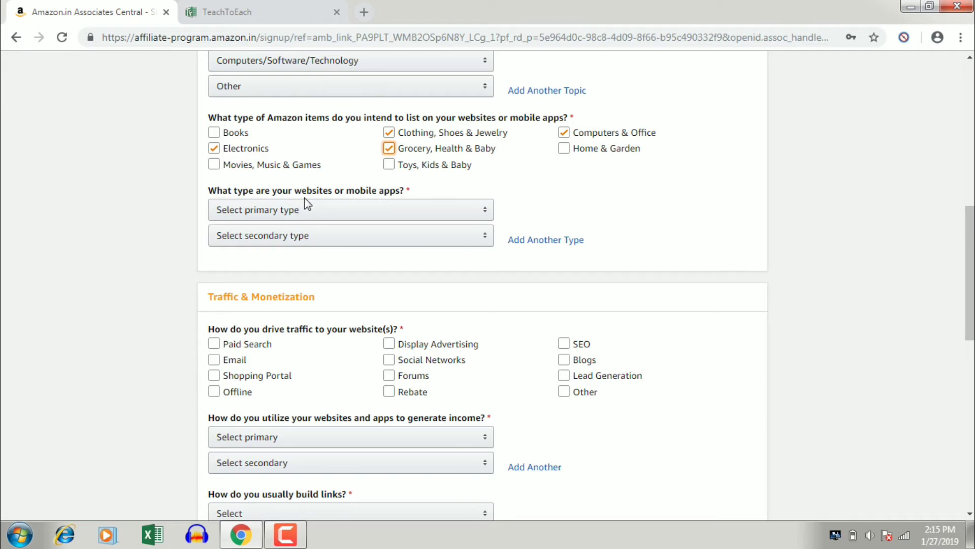
Step: Set the primary website type to A Blog and the secondary type to Other
click(319, 211)
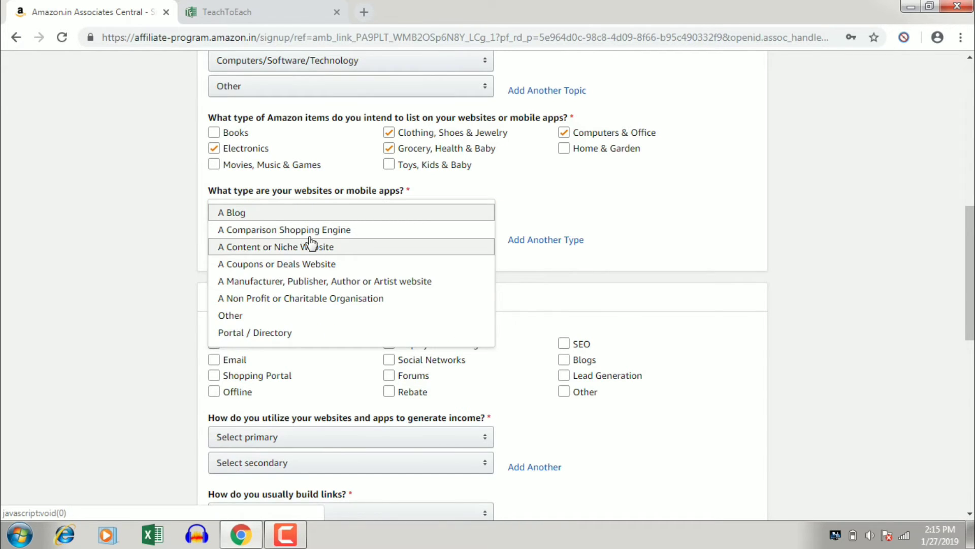
click(264, 213)
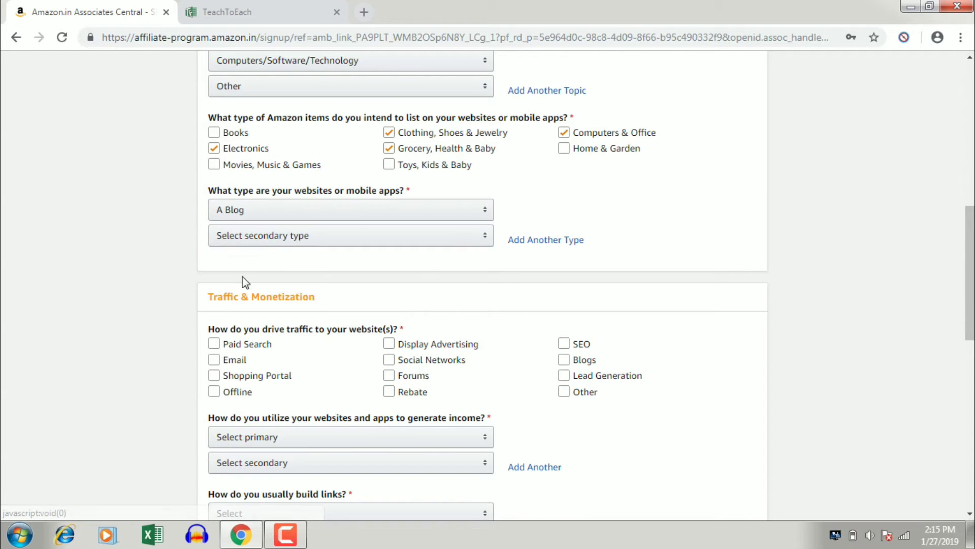
click(266, 238)
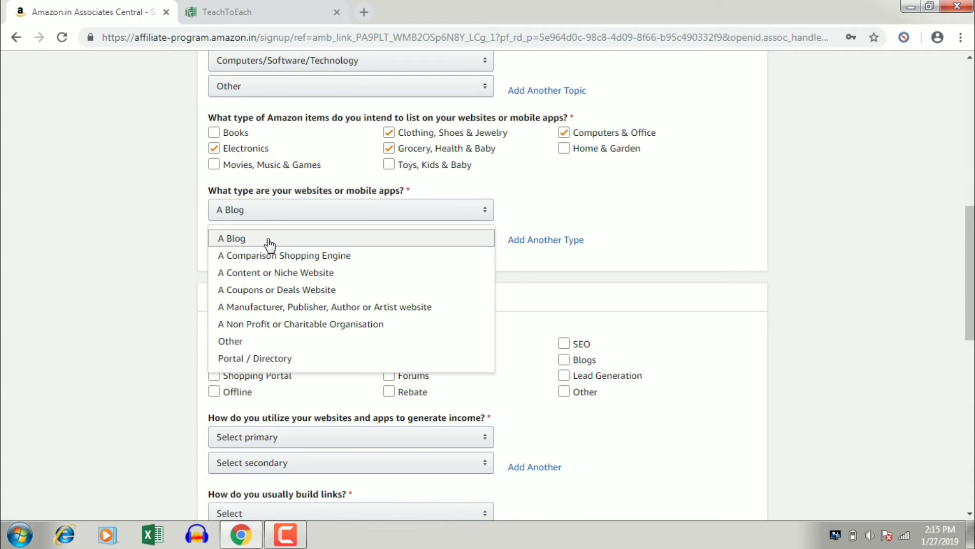
click(248, 345)
scroll(294, 288, down, 1)
scroll(254, 244, up, 1)
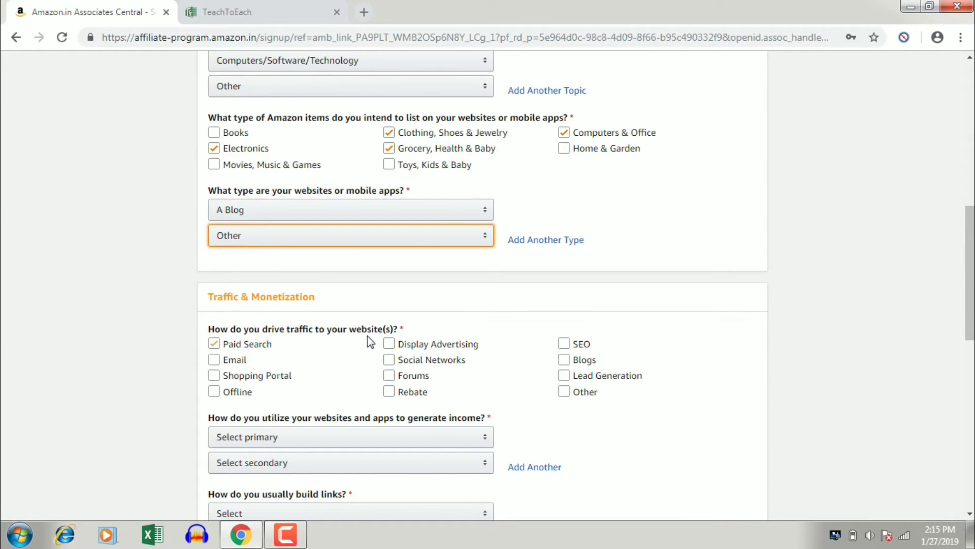
Step: Clear Paid Search and tick Display Advertising, SEO, Blogs, Social Networks, Email and Forums as traffic sources
scroll(369, 339, down, 1)
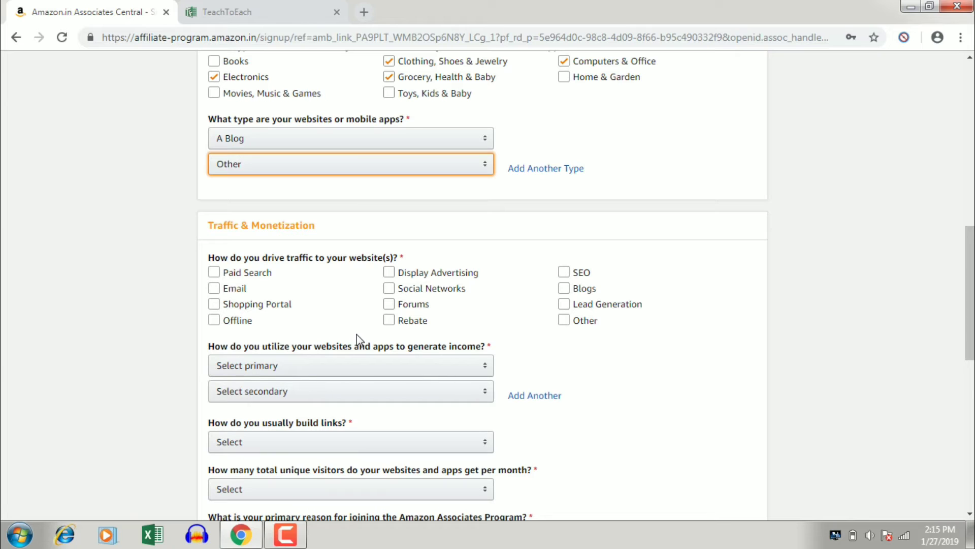
click(417, 288)
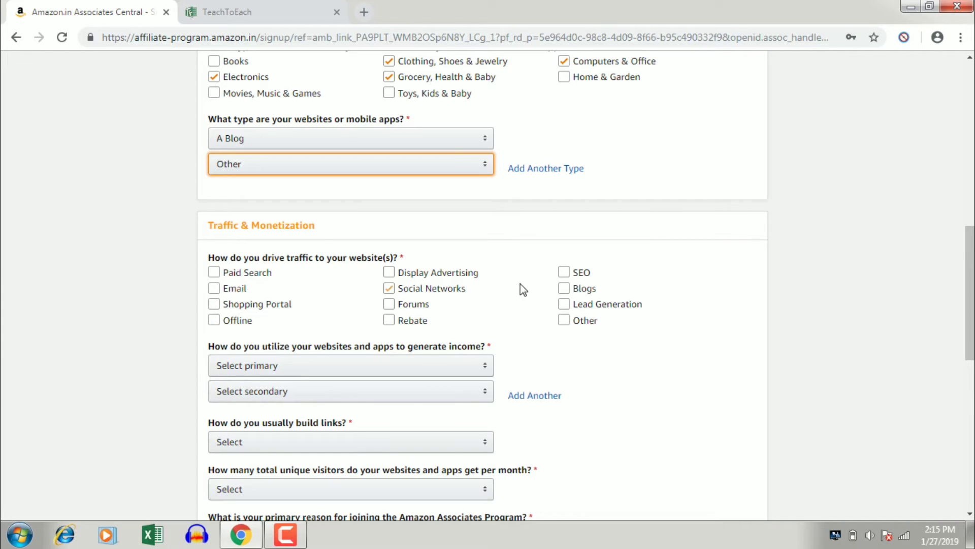
click(389, 274)
click(564, 274)
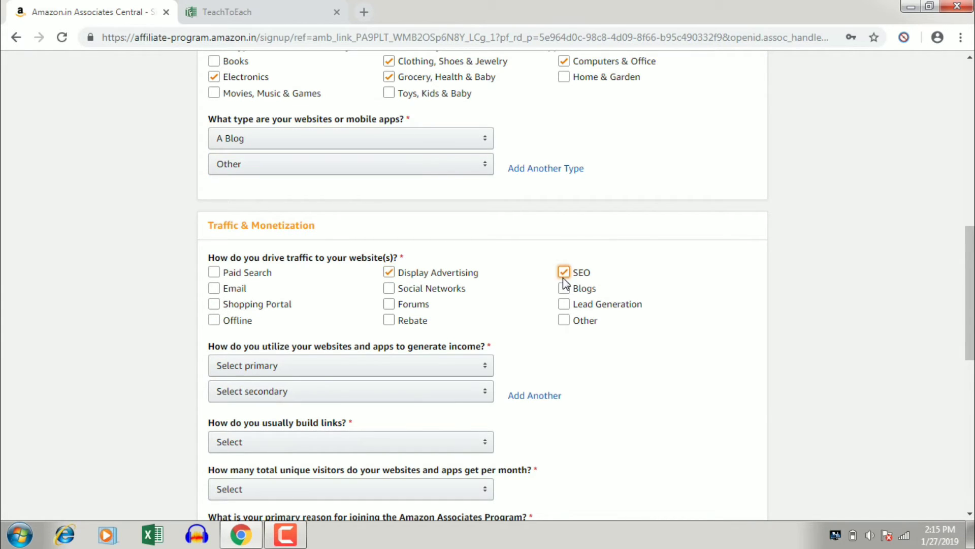
click(564, 289)
click(390, 290)
click(214, 290)
click(389, 305)
scroll(367, 337, down, 4)
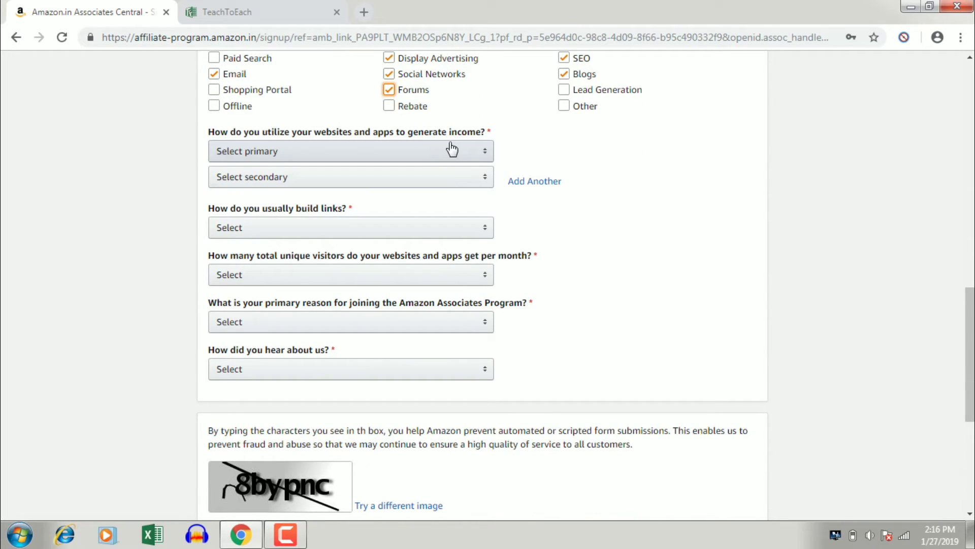
click(387, 156)
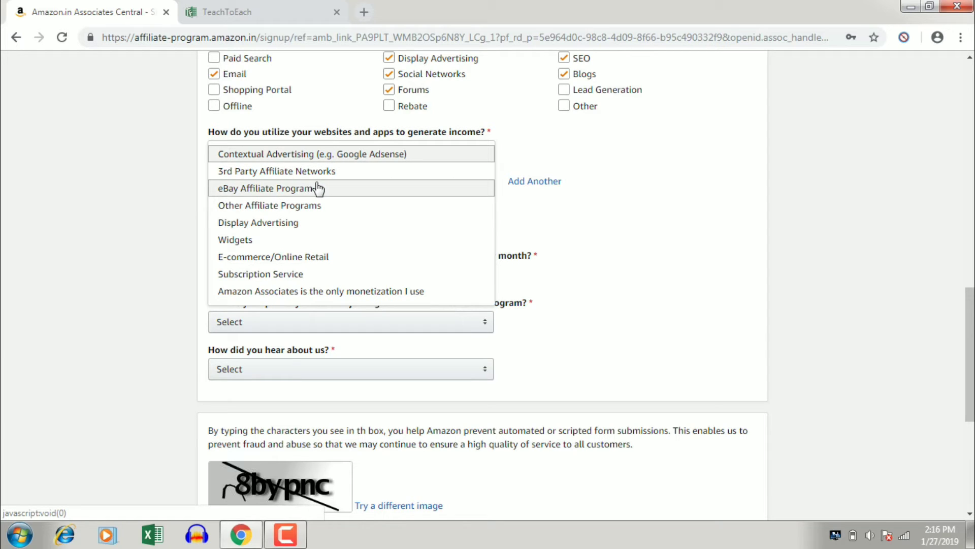
Step: Choose Display Advertising and 3rd Party Affiliate Networks as income methods, with links built manually via text editor
click(285, 223)
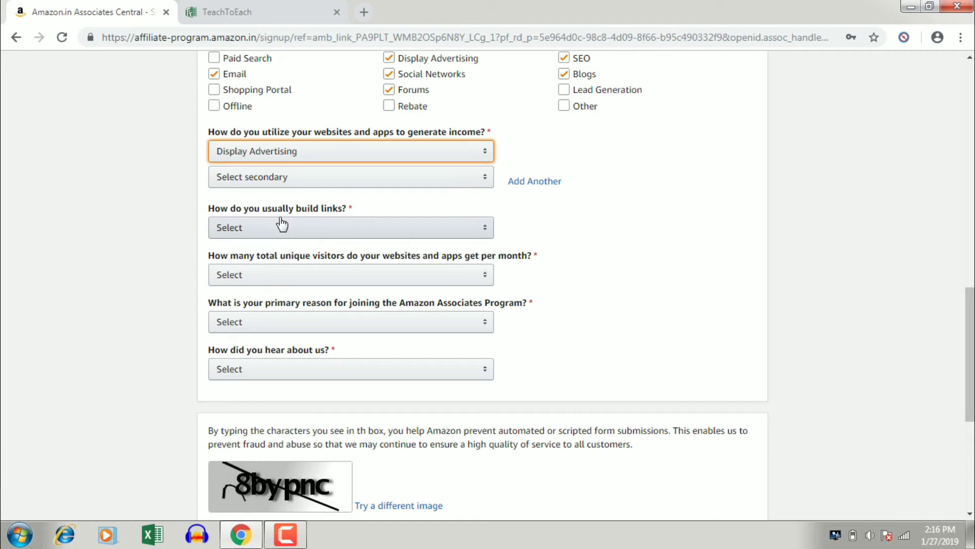
click(285, 184)
click(285, 184)
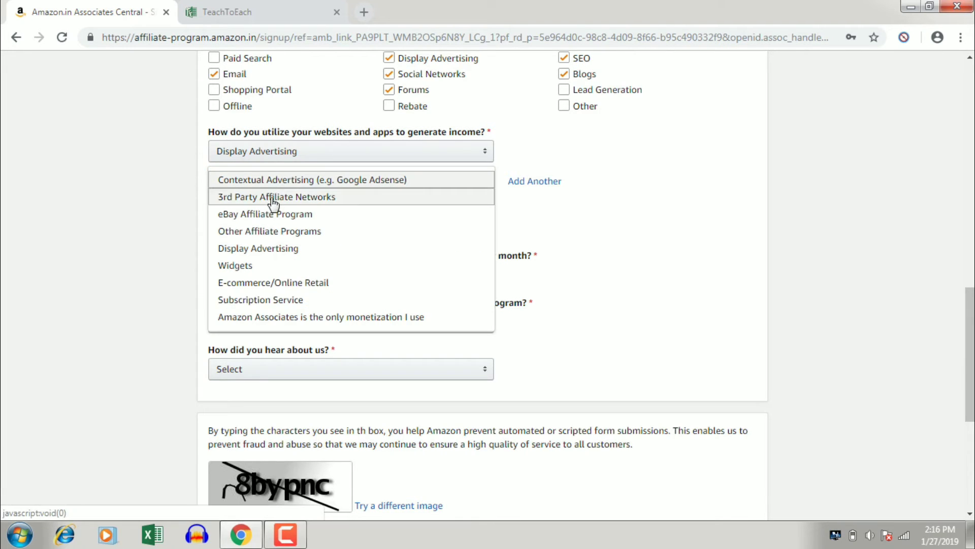
click(272, 198)
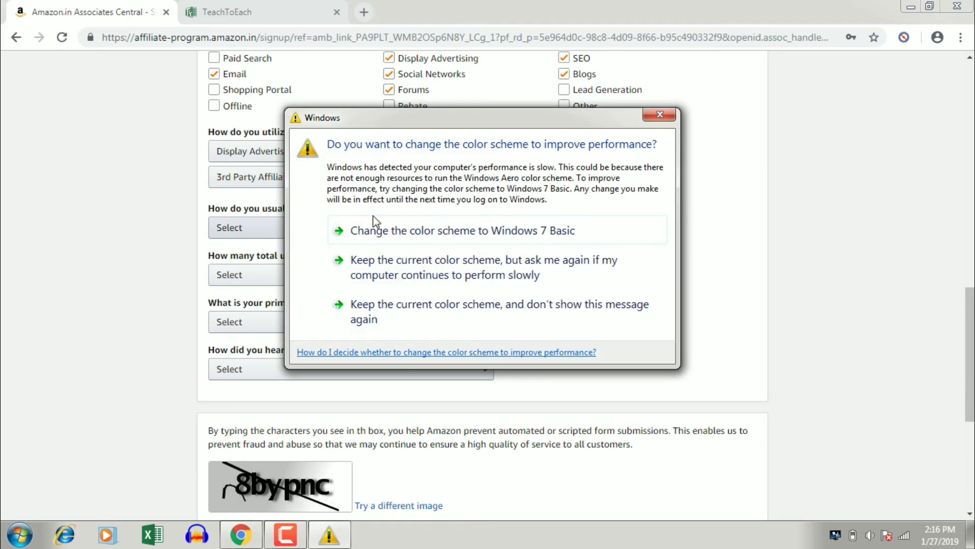
click(319, 235)
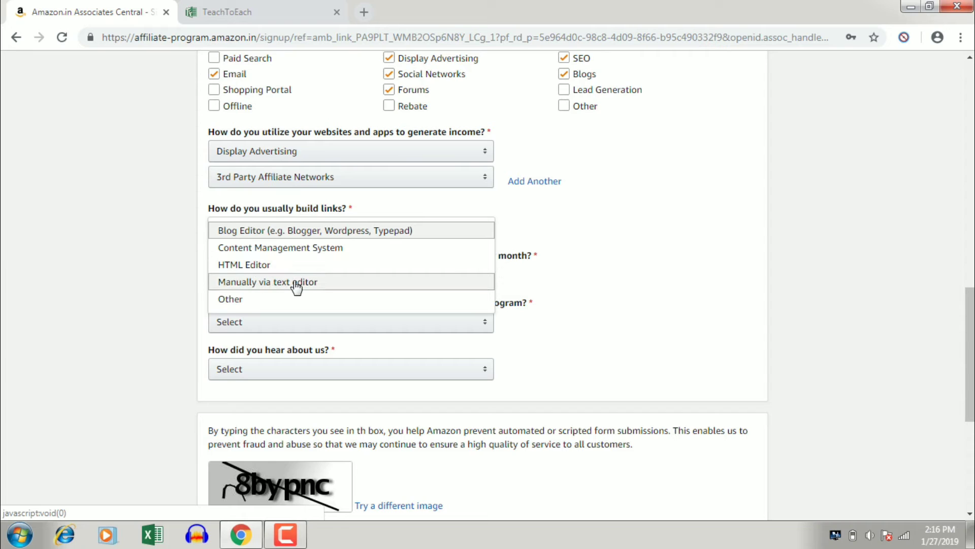
click(299, 288)
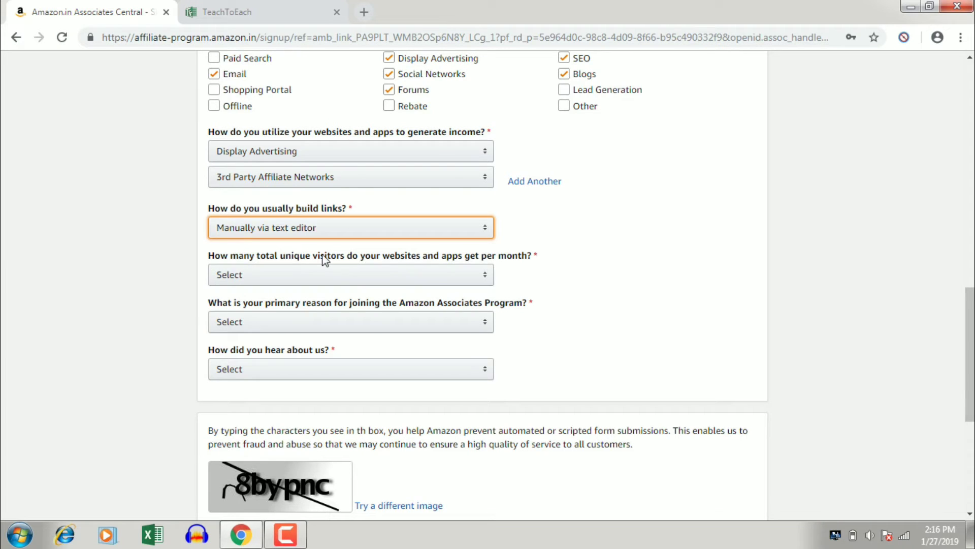
Step: Answer From 501 to 5,000 monthly visitors, 'To monetize my site', and Online Search for how you heard
click(425, 277)
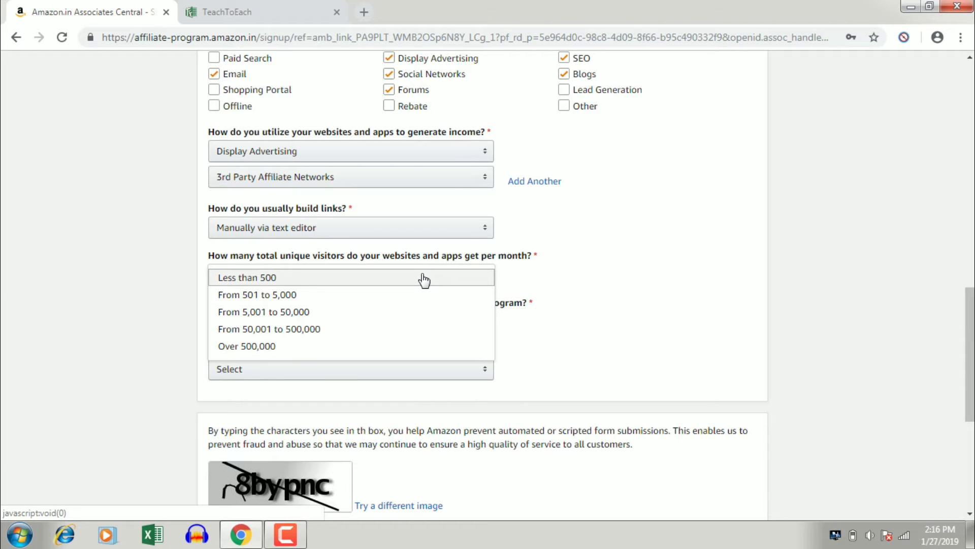
click(269, 299)
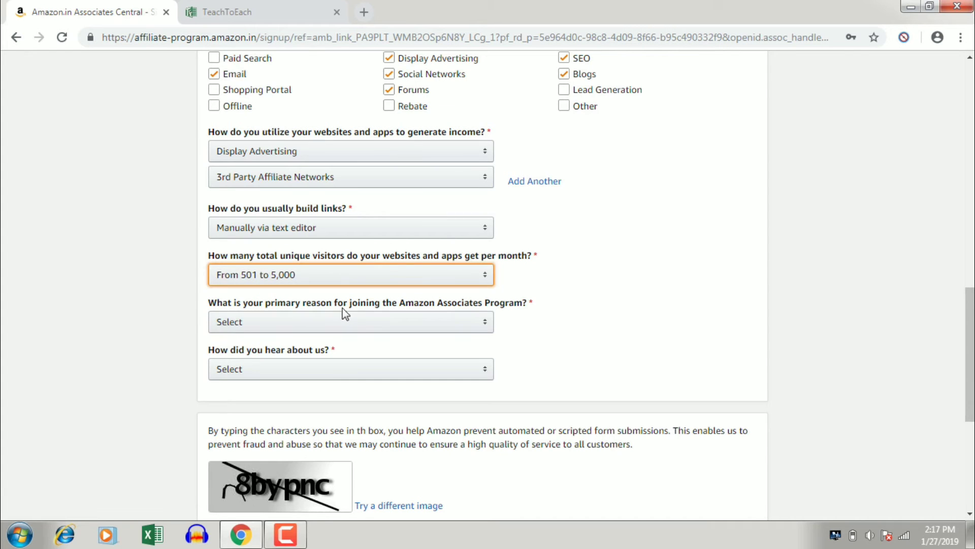
click(385, 326)
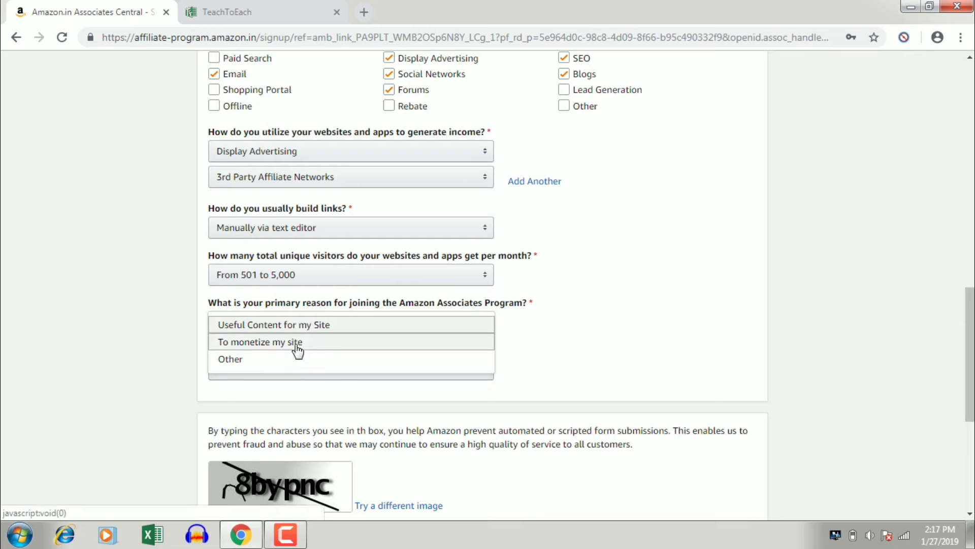
click(260, 345)
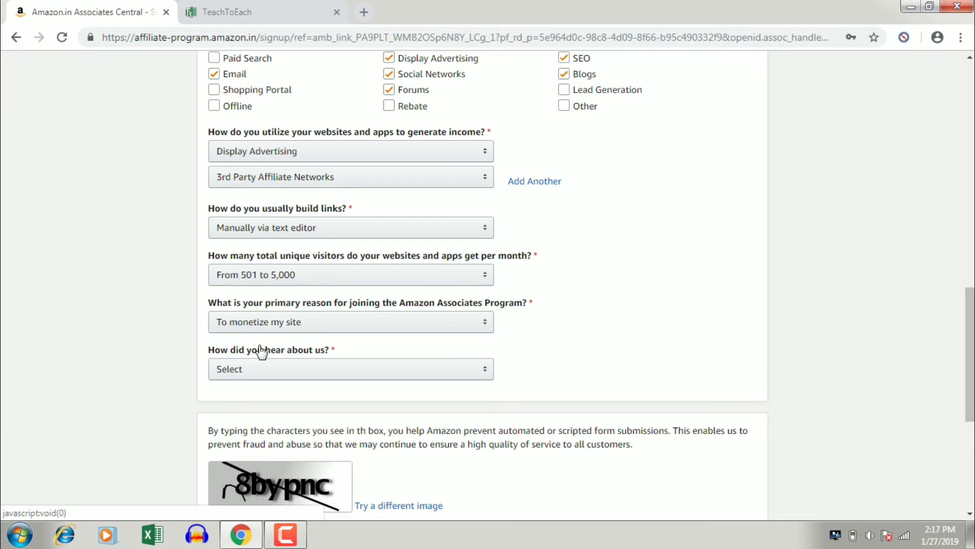
scroll(261, 348, down, 1)
click(263, 300)
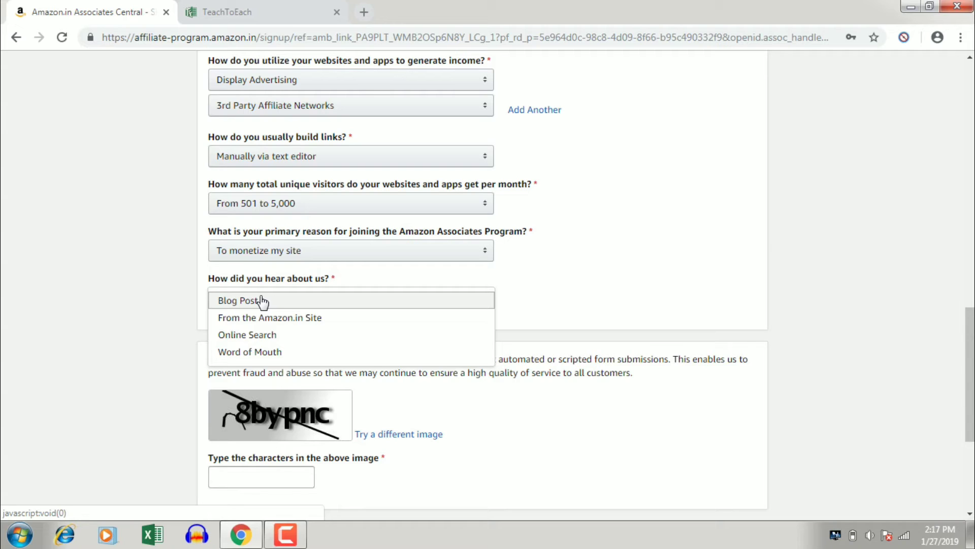
click(275, 336)
Step: Enter the image's security characters, accept the Operating Agreement, and finish the sign-up
scroll(363, 358, down, 3)
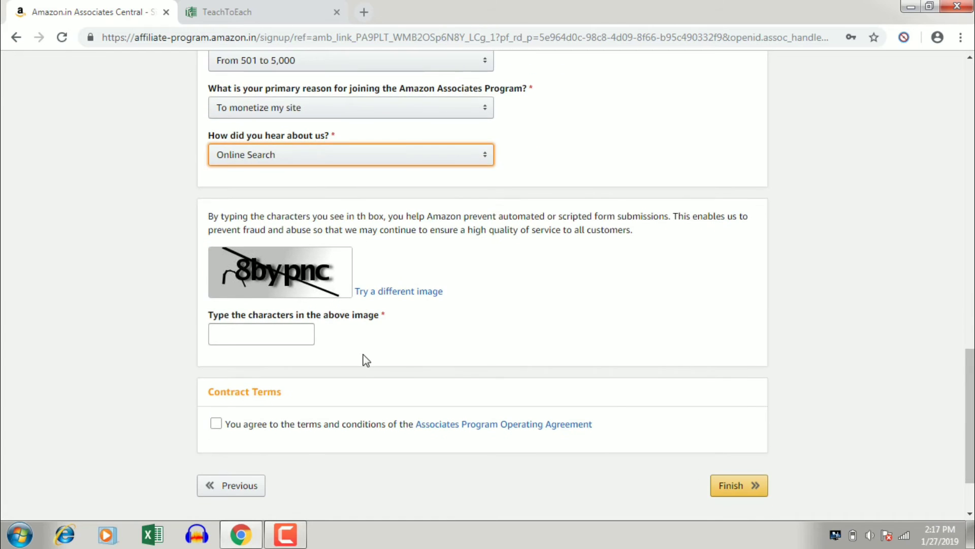
click(249, 334)
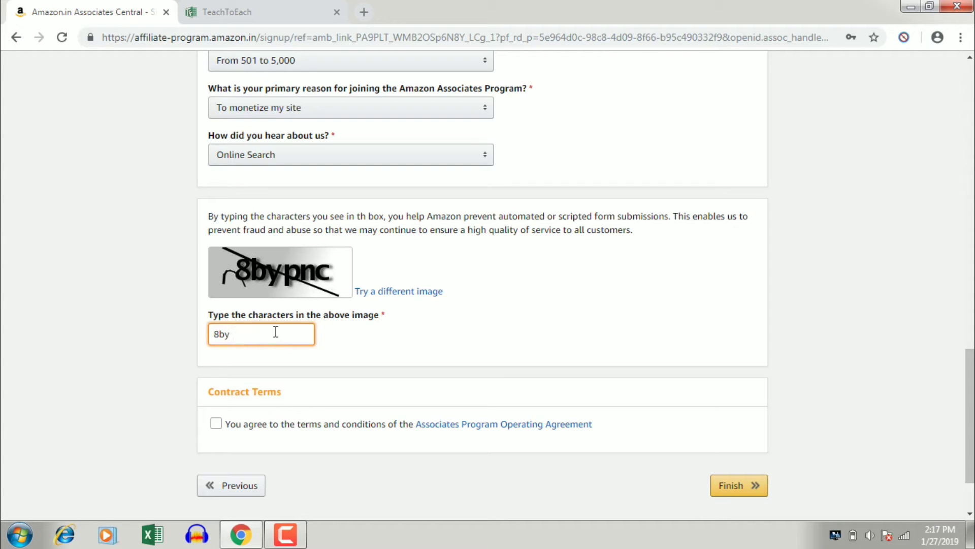
text(8bypnc)
click(216, 425)
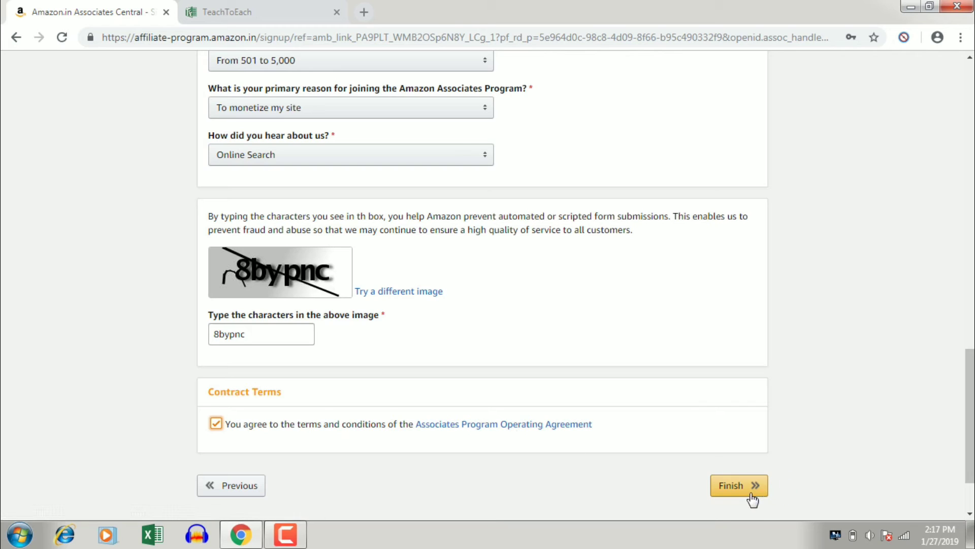
click(734, 491)
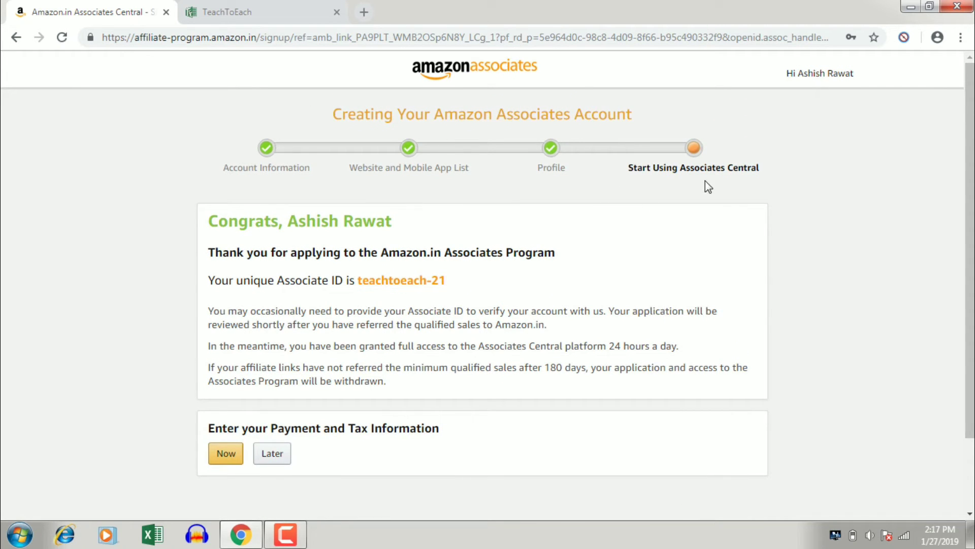
Step: Highlight the new Associate ID on the Congrats page, then scroll down to the payment and tax prompt
drag(213, 220, 432, 236)
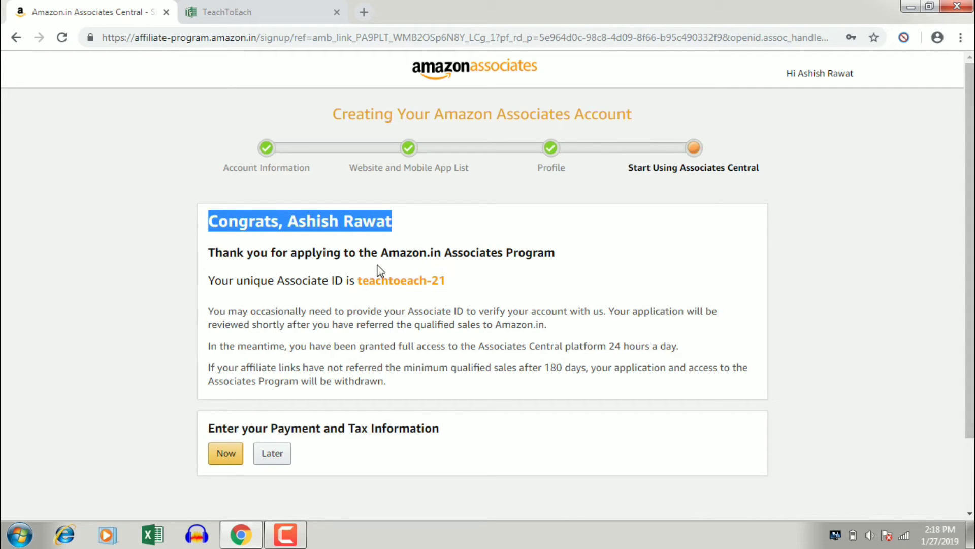
drag(358, 281, 460, 279)
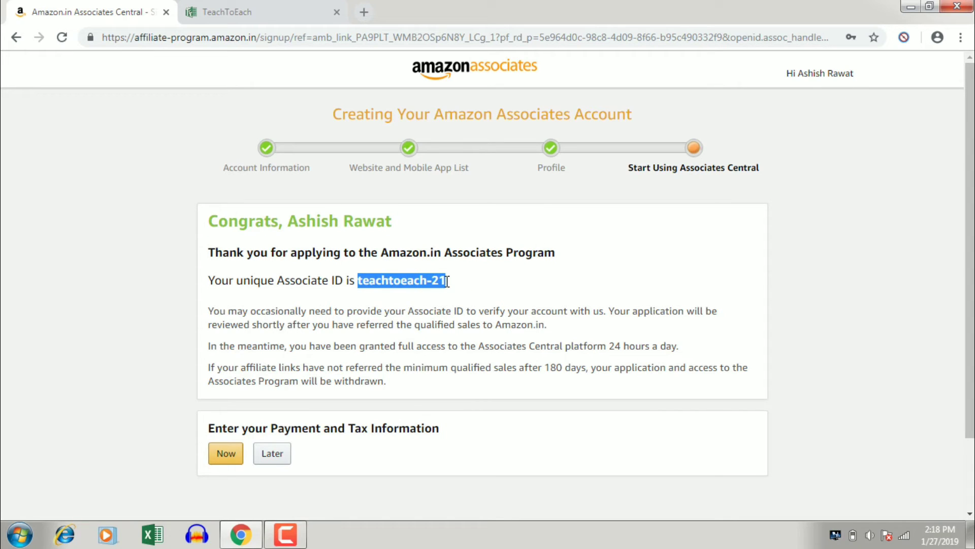
click(365, 295)
drag(357, 276, 477, 271)
click(370, 293)
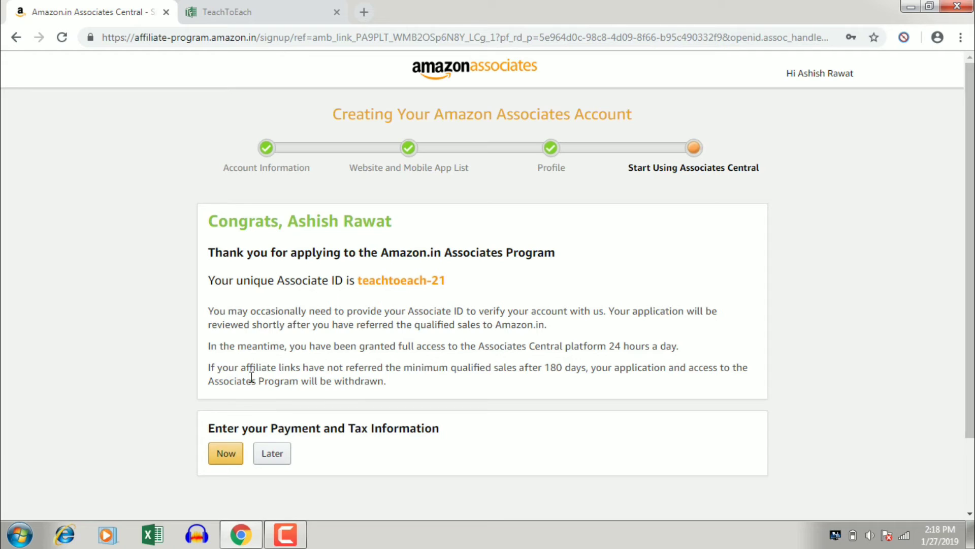
scroll(327, 389, down, 2)
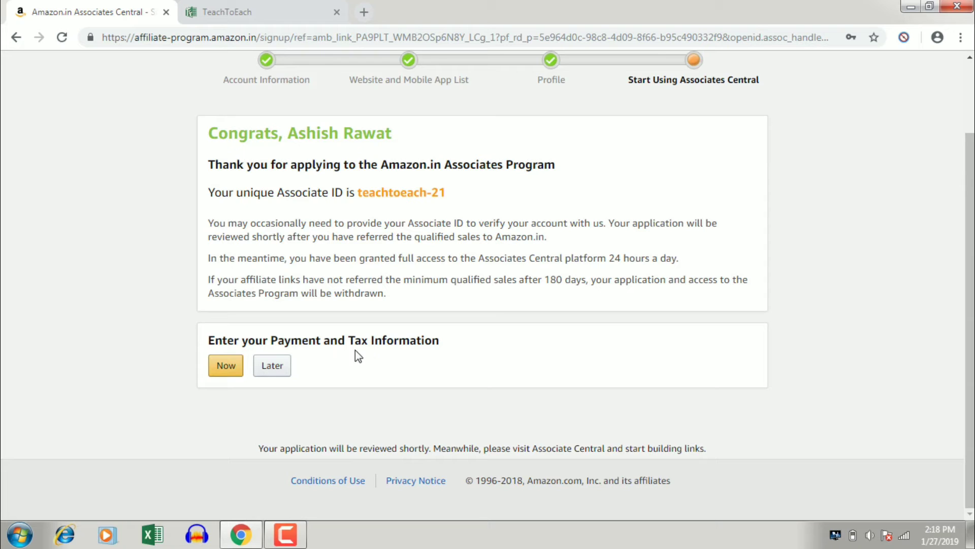
right_click(231, 369)
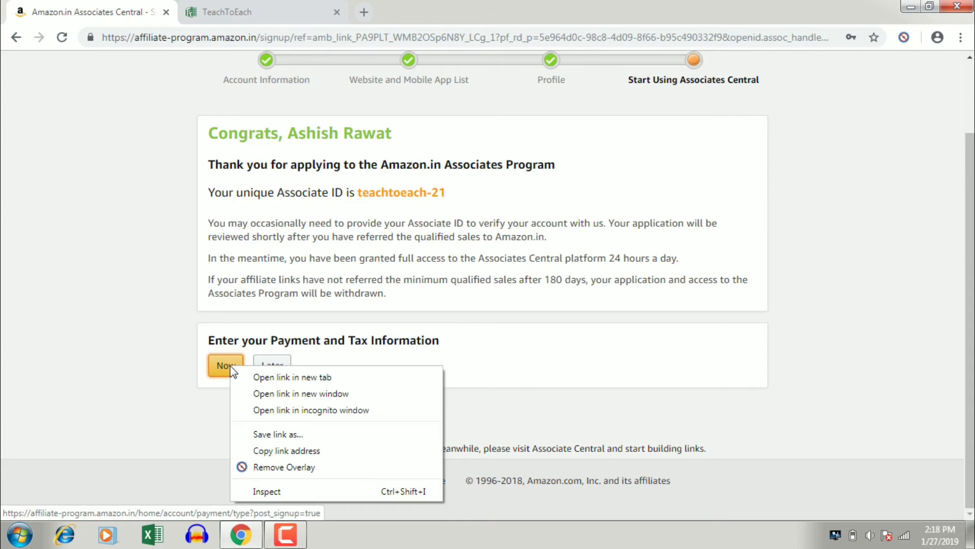
click(267, 377)
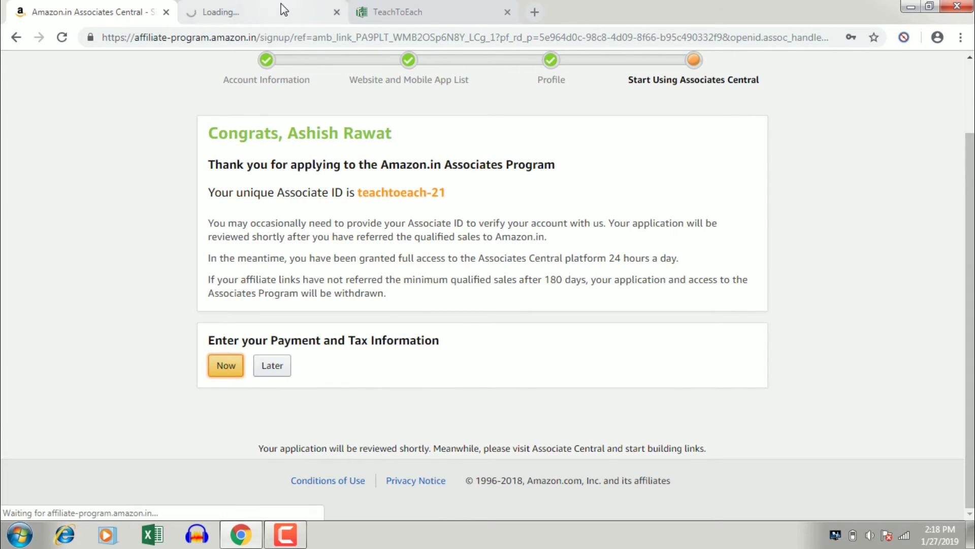
click(281, 5)
click(246, 234)
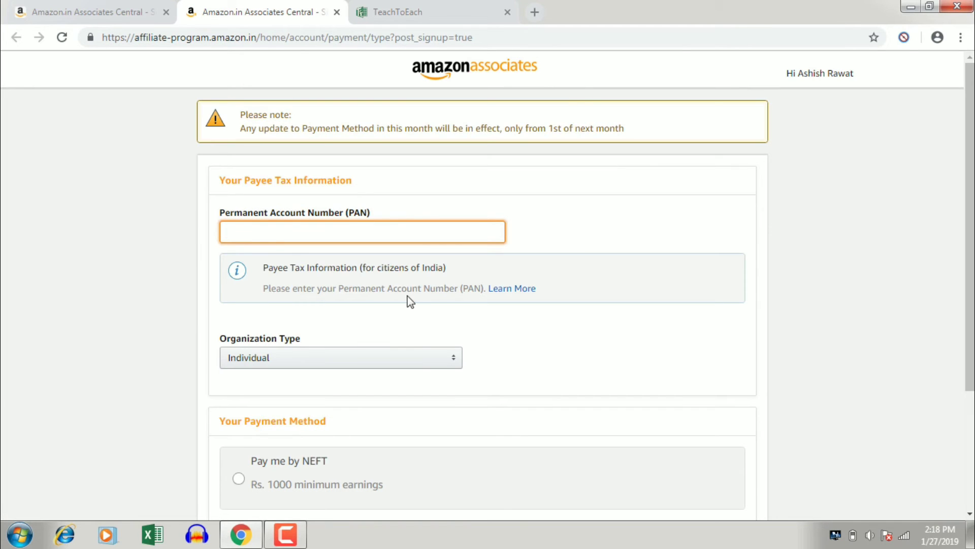
scroll(406, 298, down, 2)
scroll(405, 296, up, 2)
scroll(284, 360, down, 2)
click(394, 406)
scroll(356, 402, down, 2)
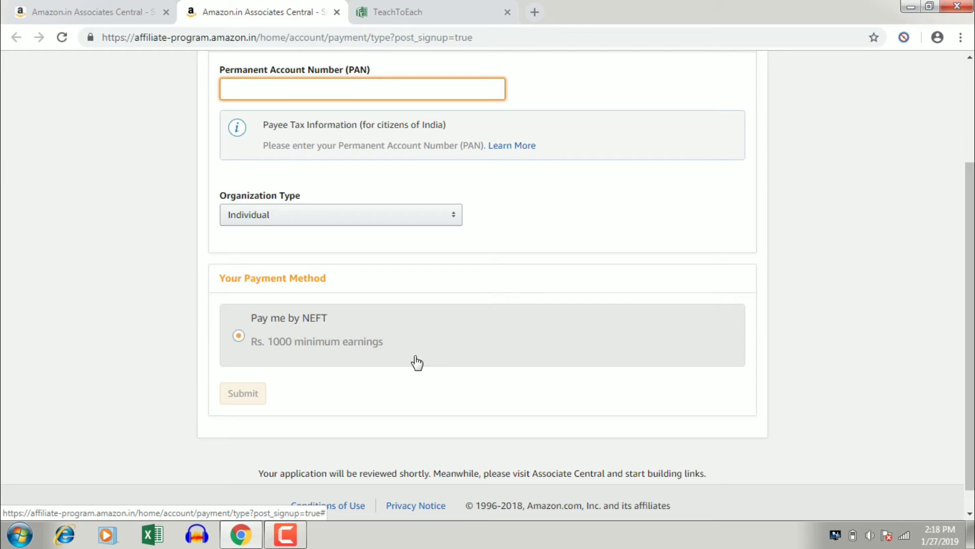
click(337, 12)
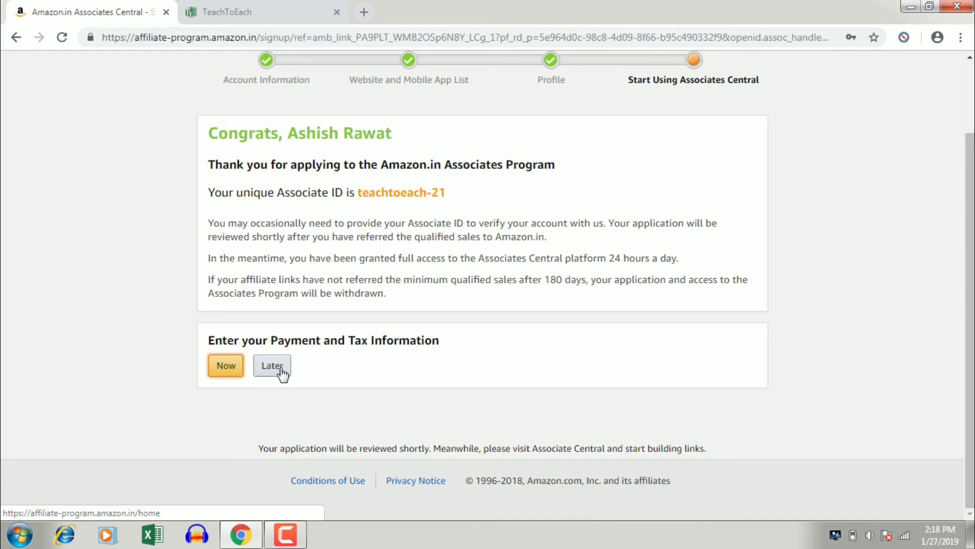
Step: Postpone payment details, skip the welcome tour, and open the Reports summary showing ₹0.00 fees
click(259, 372)
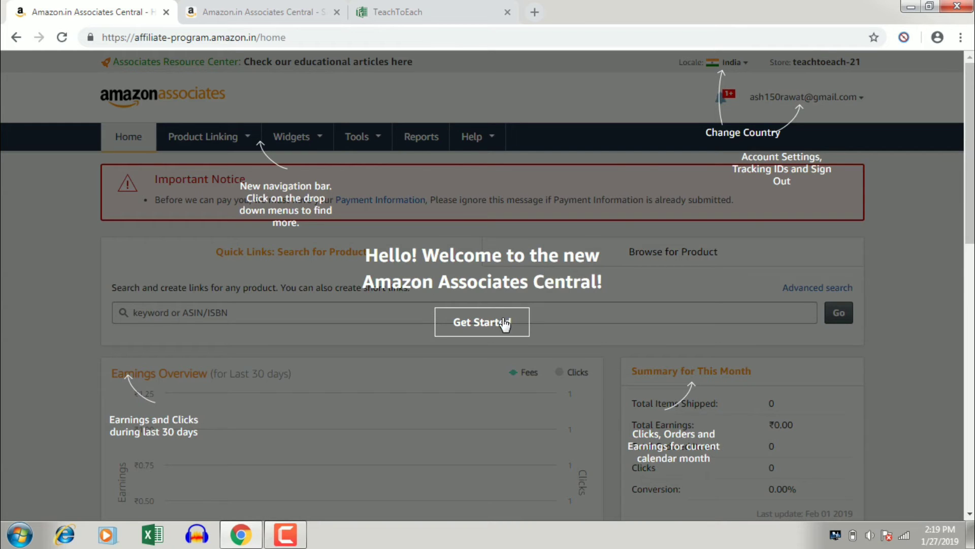
click(464, 327)
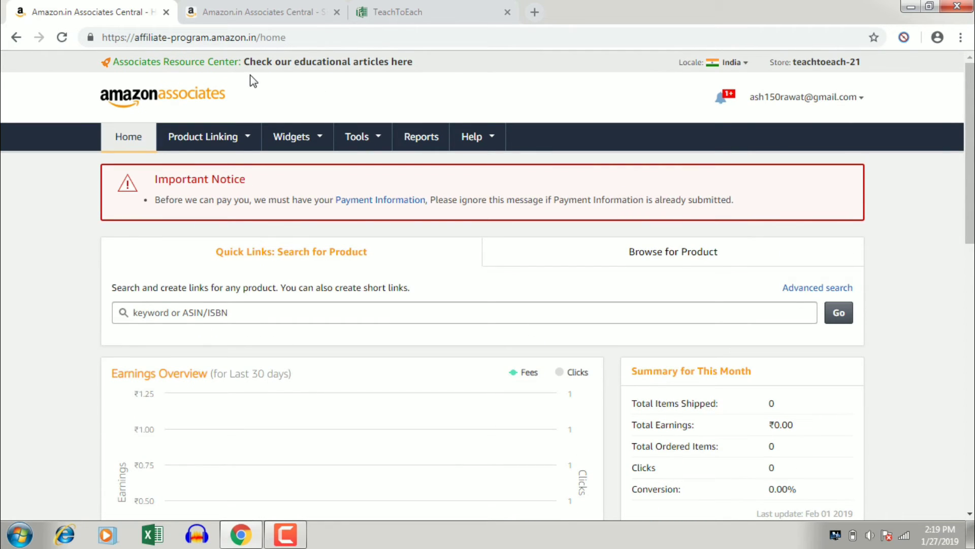
mouse_move(243, 144)
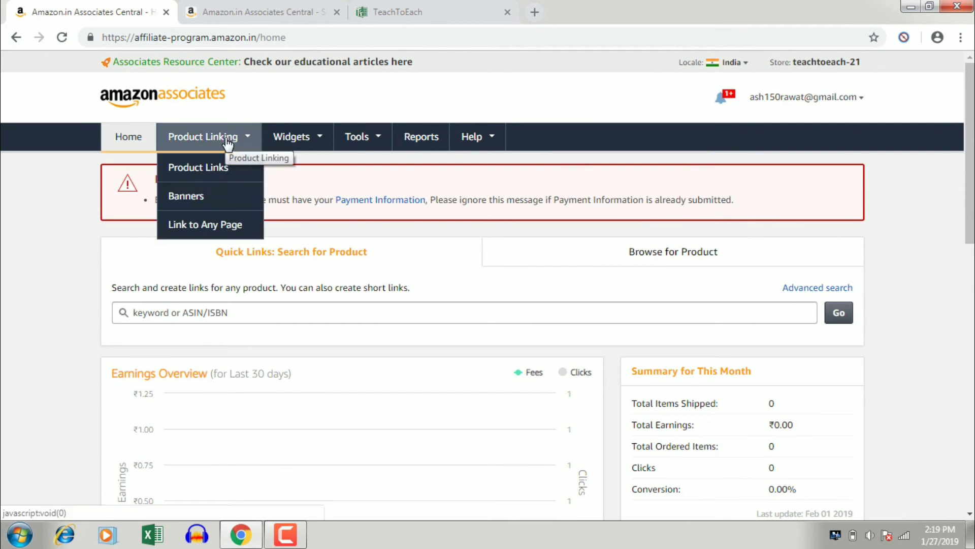
mouse_move(291, 138)
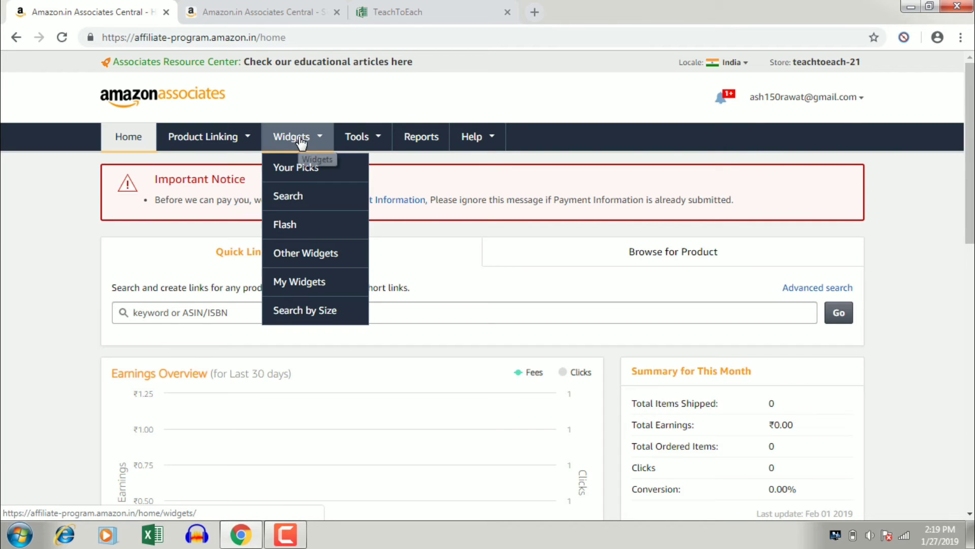
click(418, 141)
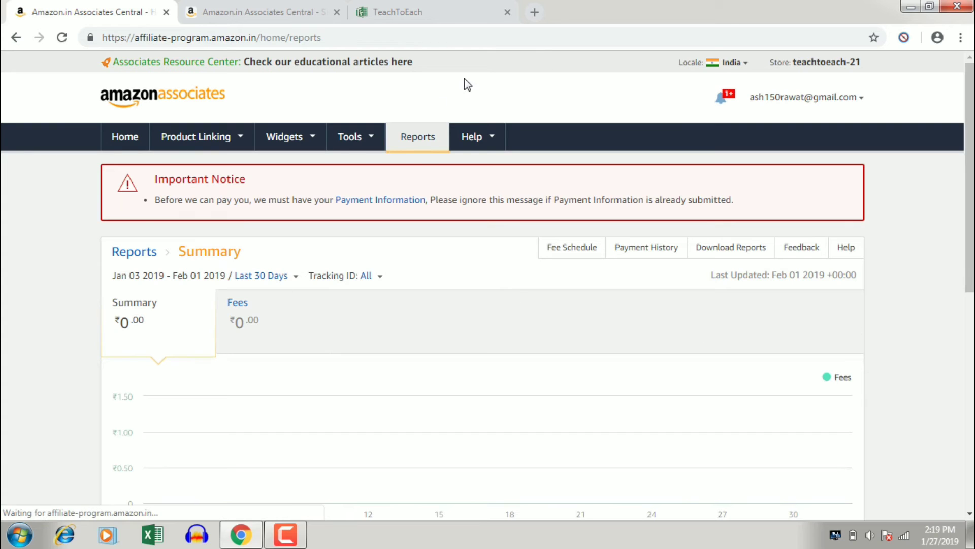
mouse_move(257, 376)
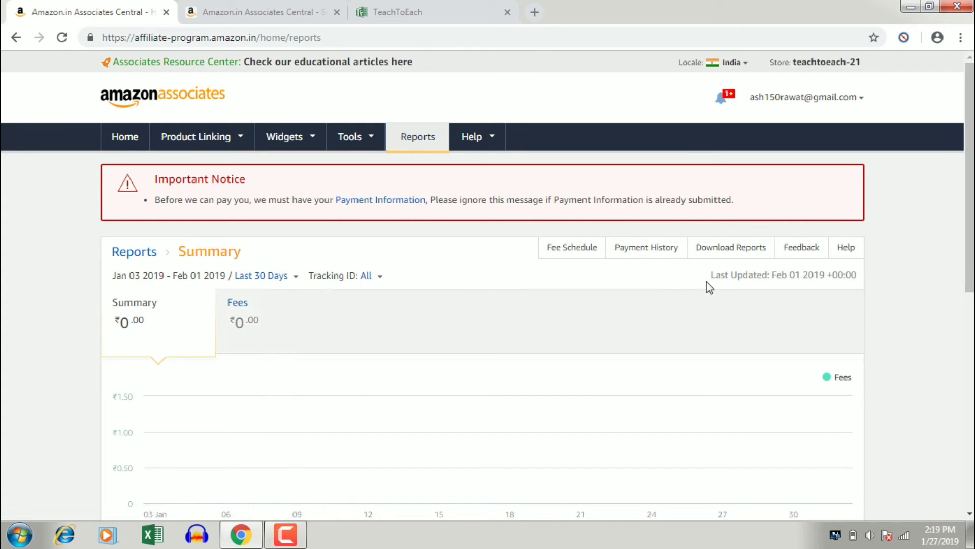
Step: Review category fee rates in the Advertising Fee Schedule tab, then return to the Reports Summary tab
click(573, 249)
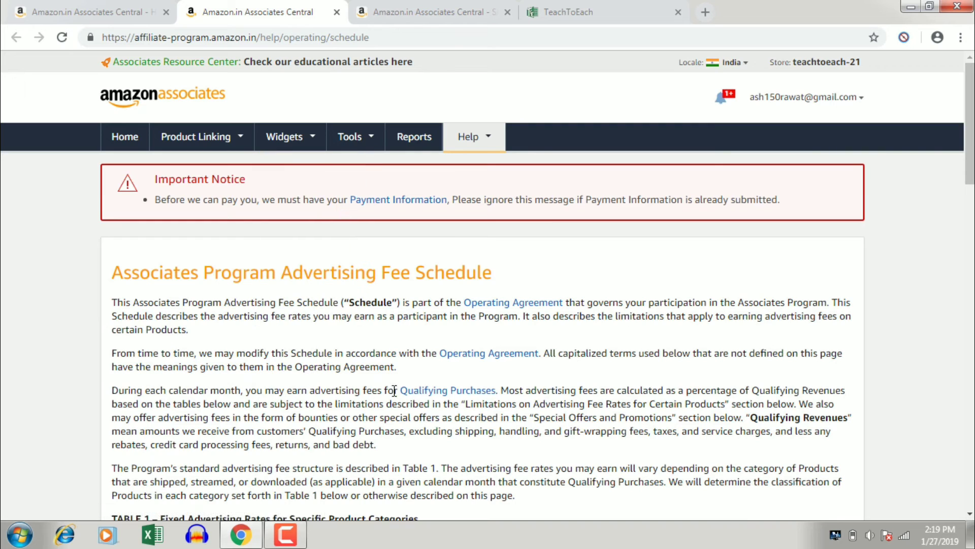
scroll(389, 393, down, 6)
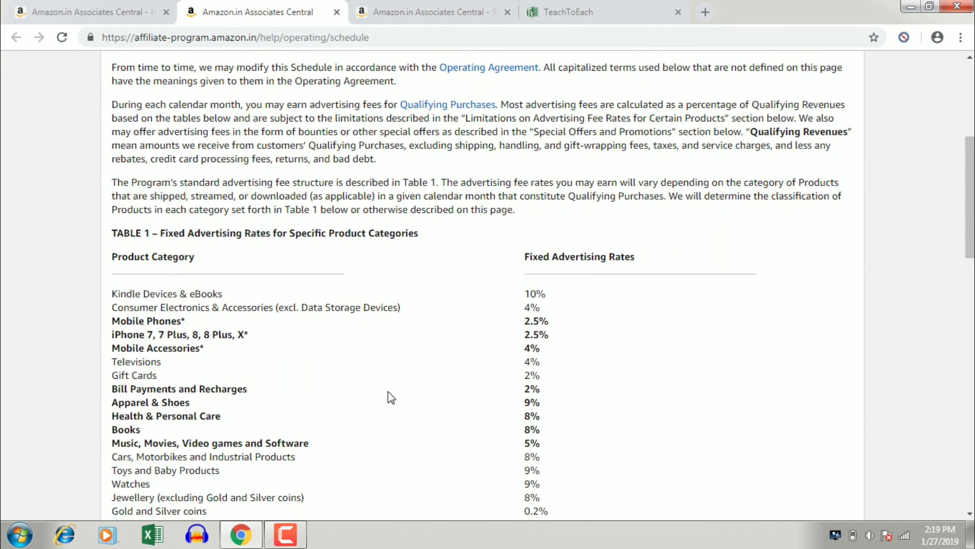
scroll(390, 397, down, 1)
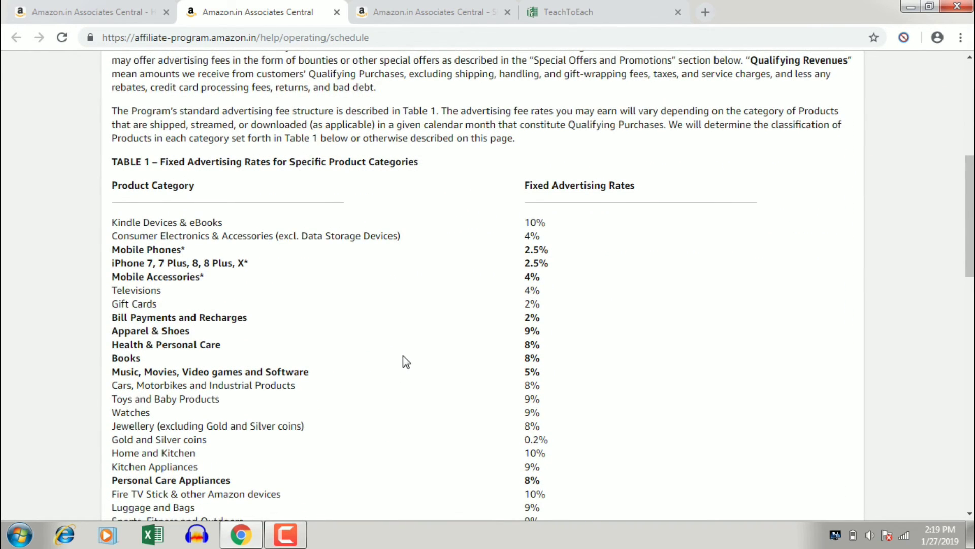
scroll(406, 361, down, 1)
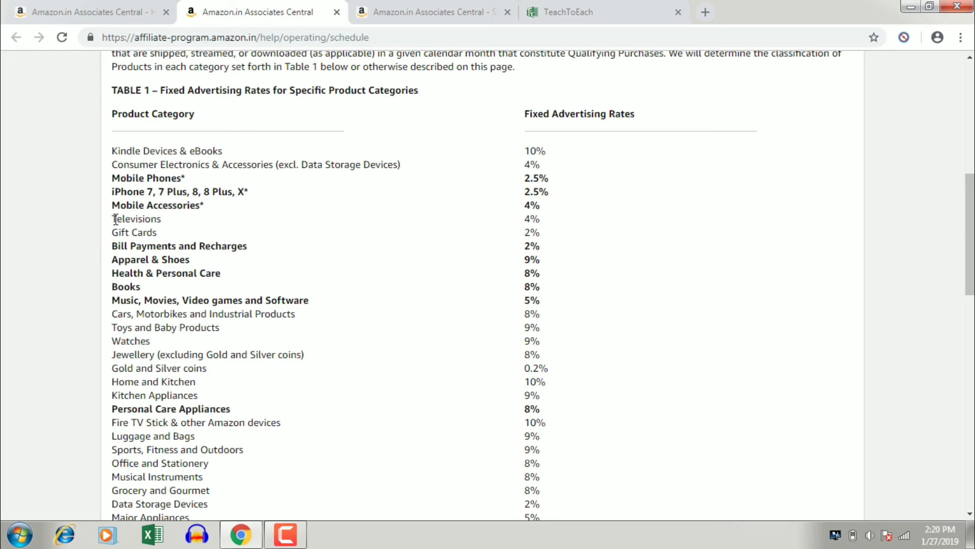
scroll(410, 299, down, 1)
scroll(406, 300, up, 4)
scroll(407, 302, up, 1)
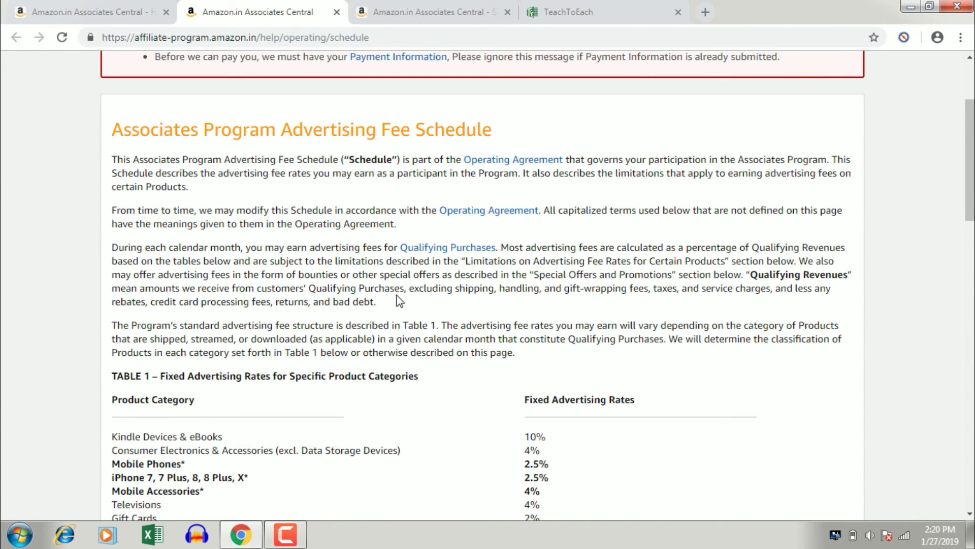
click(60, 7)
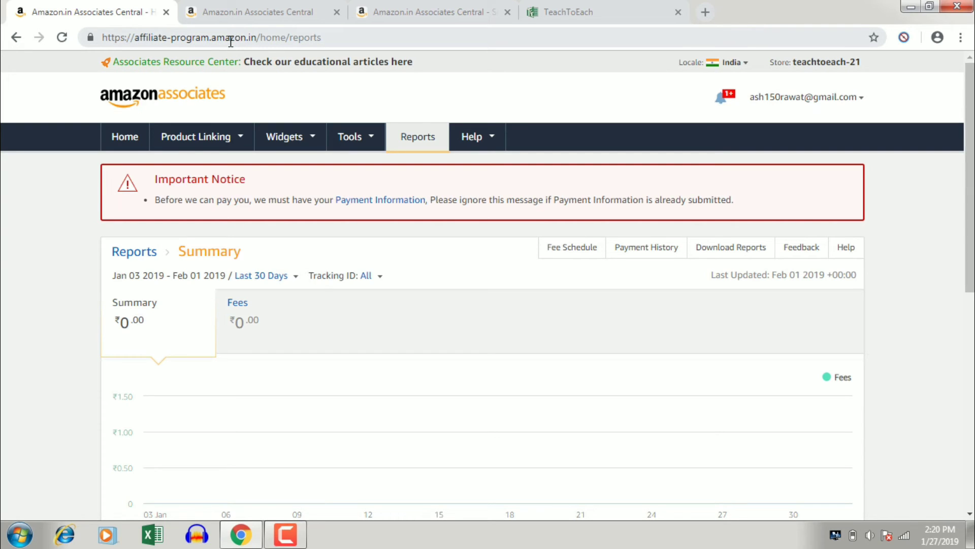
Step: Go to the amazon.in home page in the browser
click(285, 19)
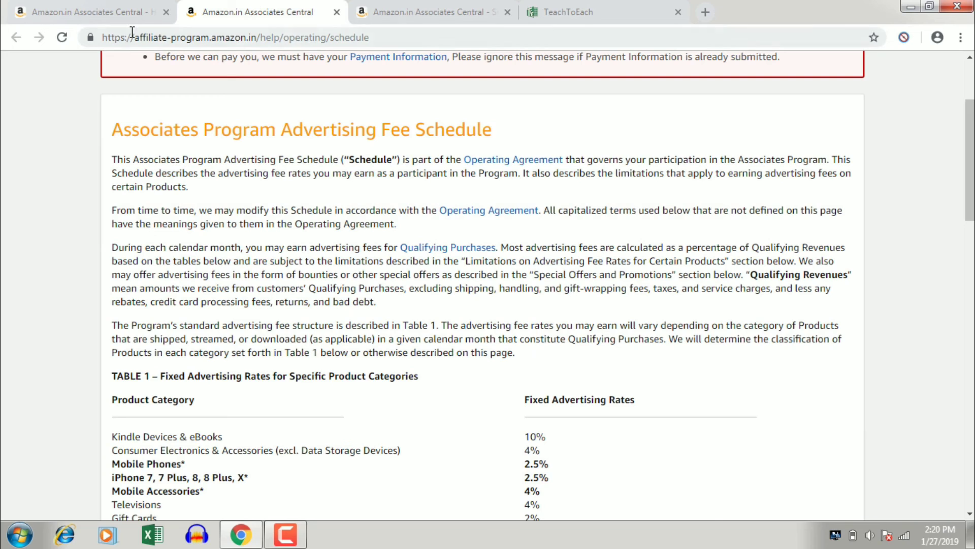
click(131, 40)
text(amazo)
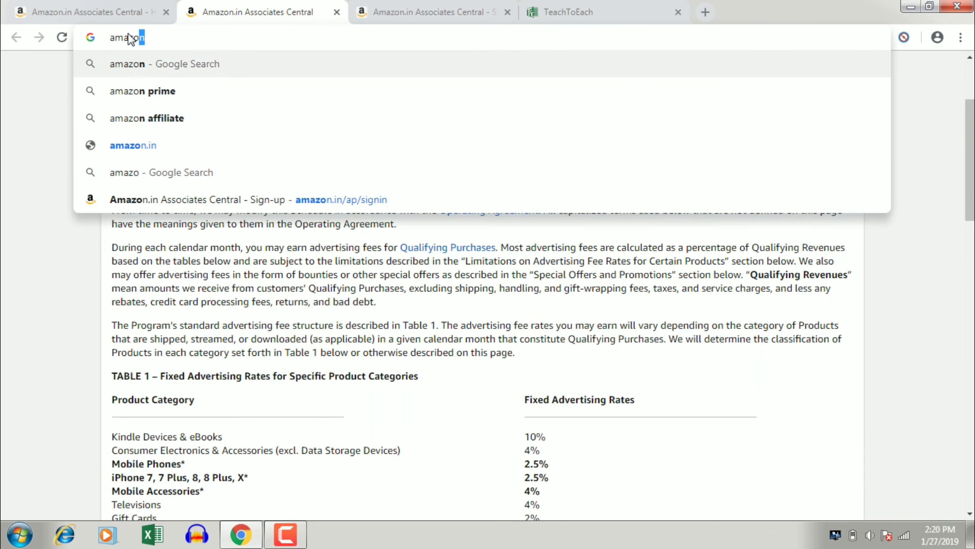
text(n.in)
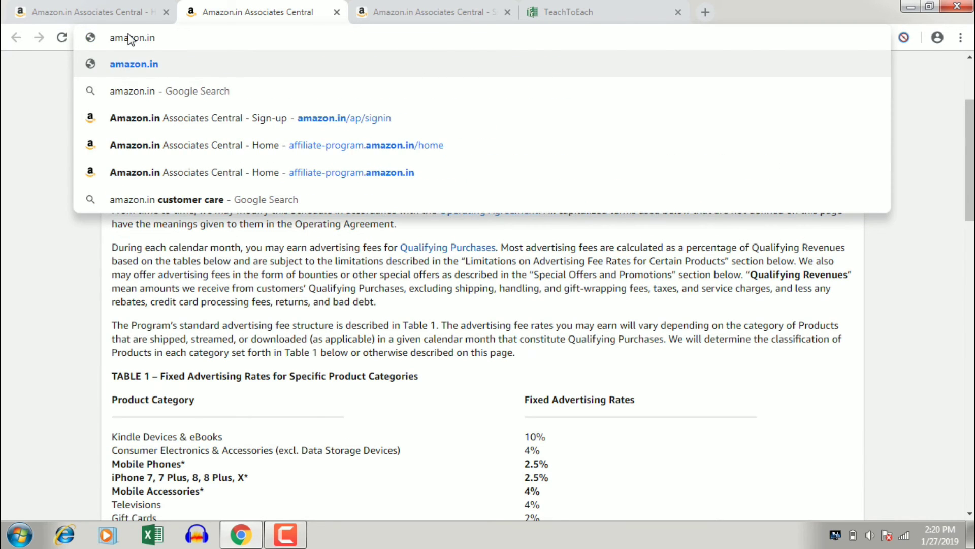
key(Return)
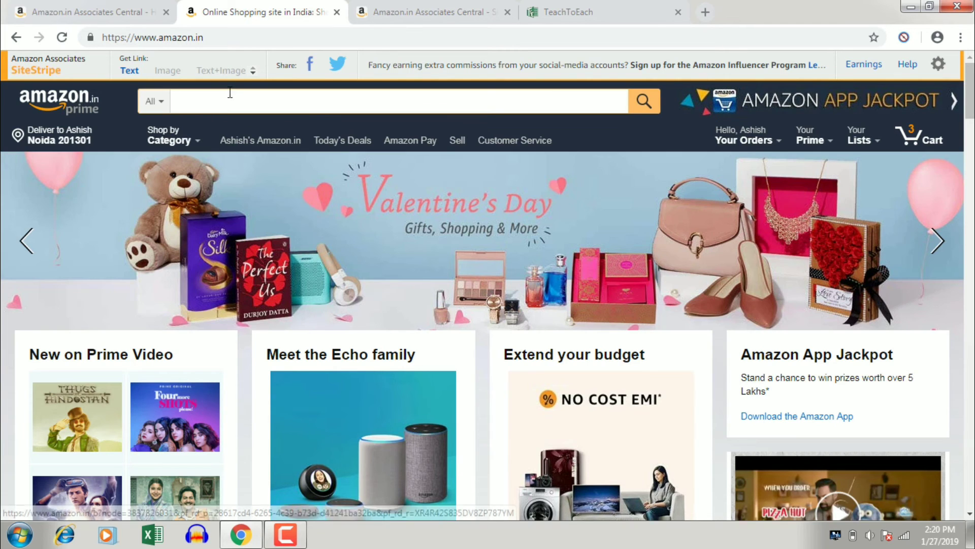
Step: Search for 'boya m1 microphone' and browse the 104 Boya lavalier results
click(238, 96)
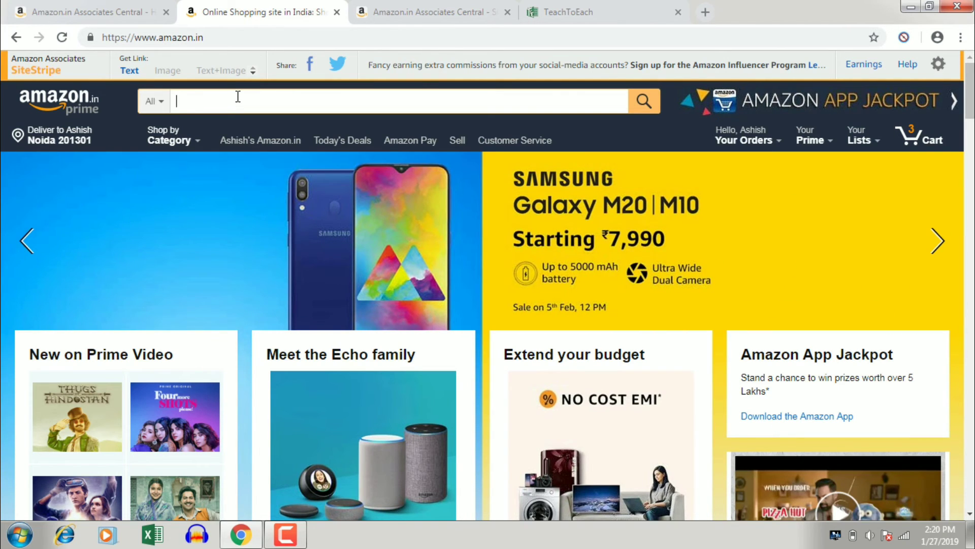
text(Boya m1)
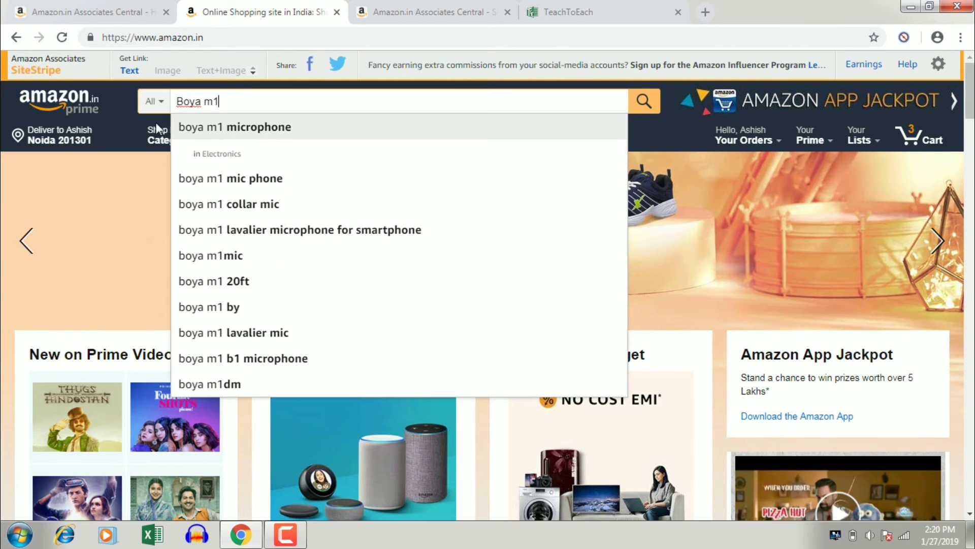
click(216, 131)
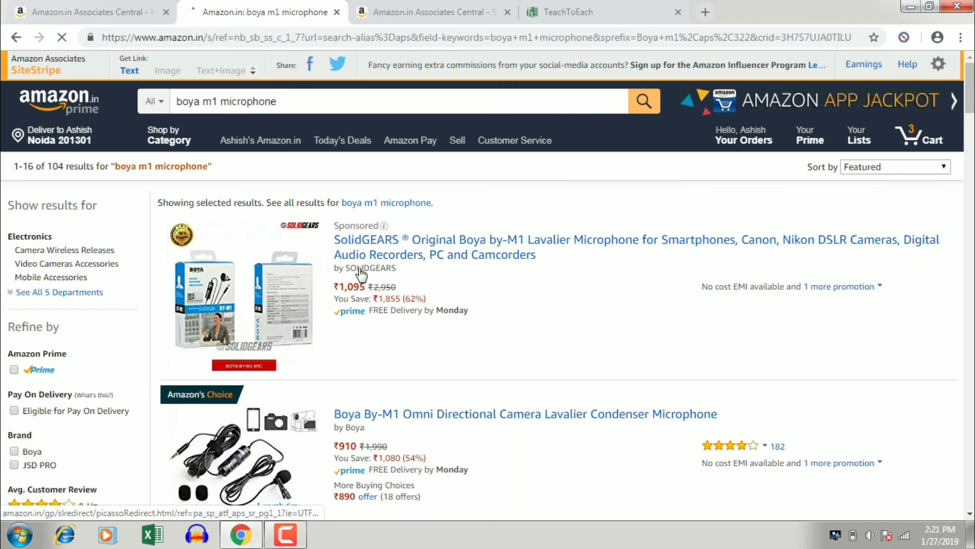
scroll(362, 278, down, 2)
scroll(361, 279, down, 5)
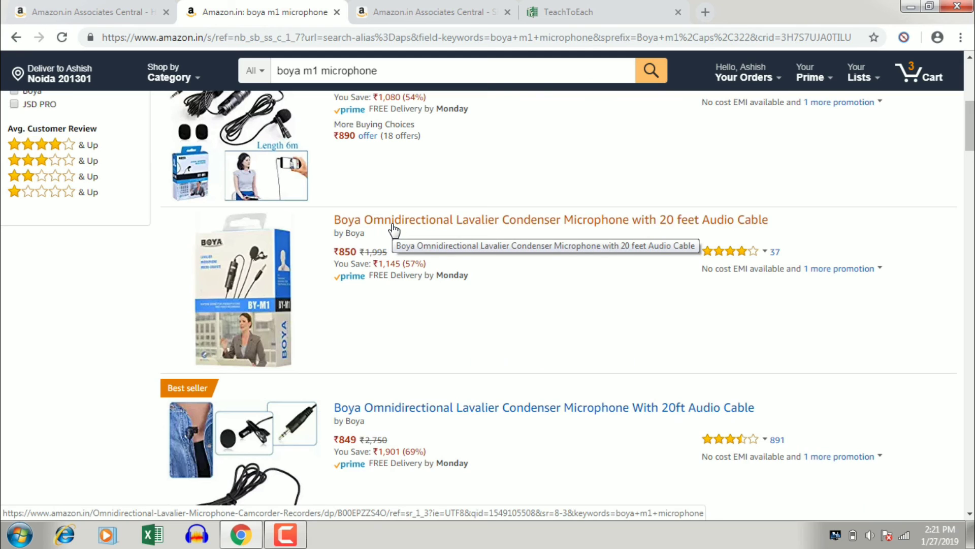
click(393, 228)
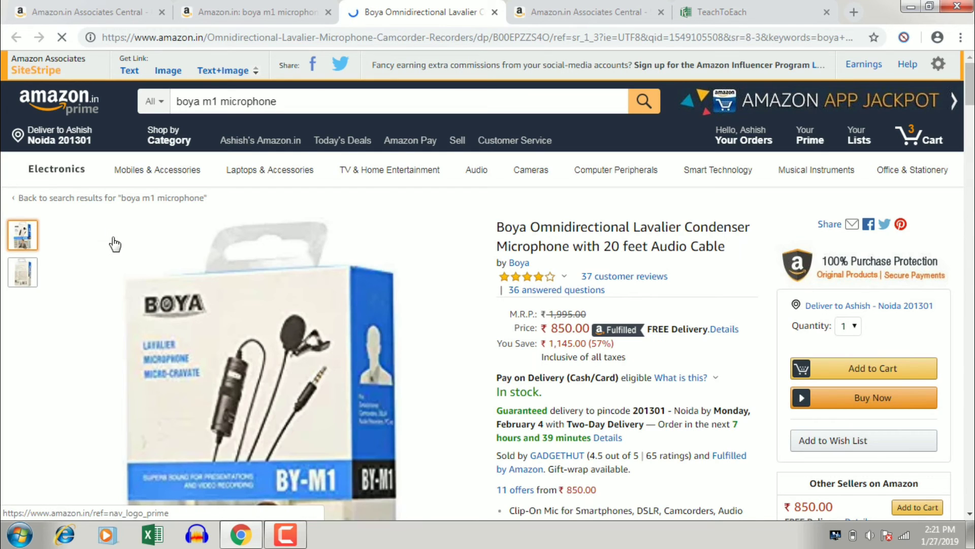
click(131, 76)
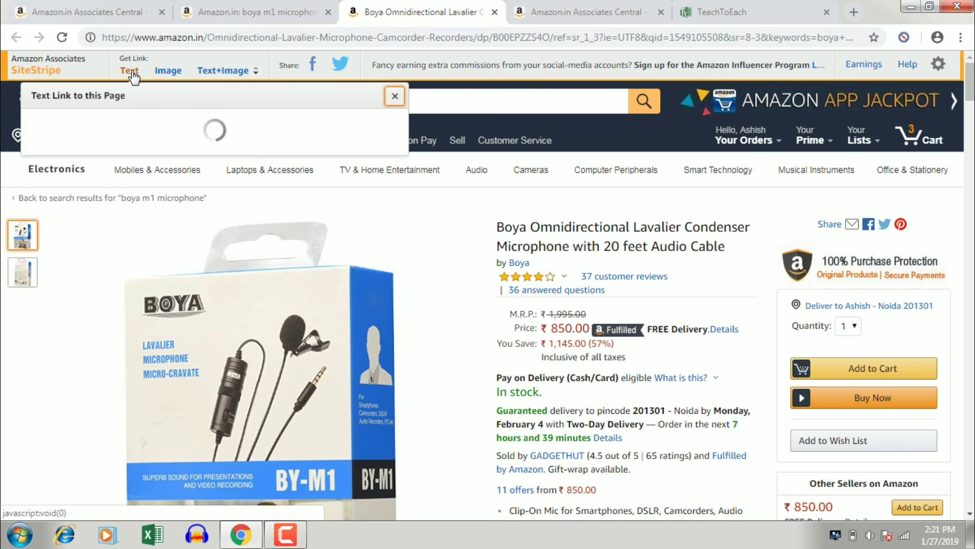
click(182, 212)
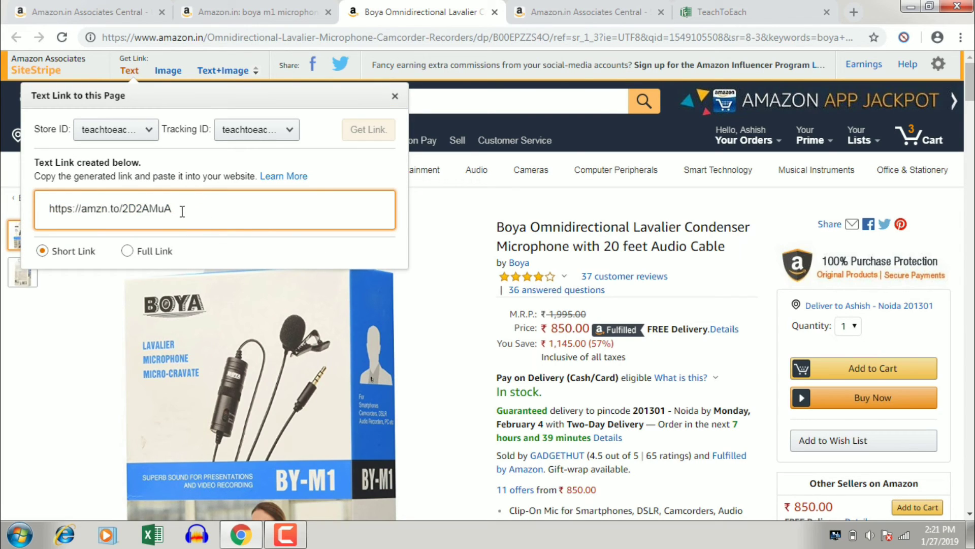
triple_click(181, 211)
key(ctrl+c)
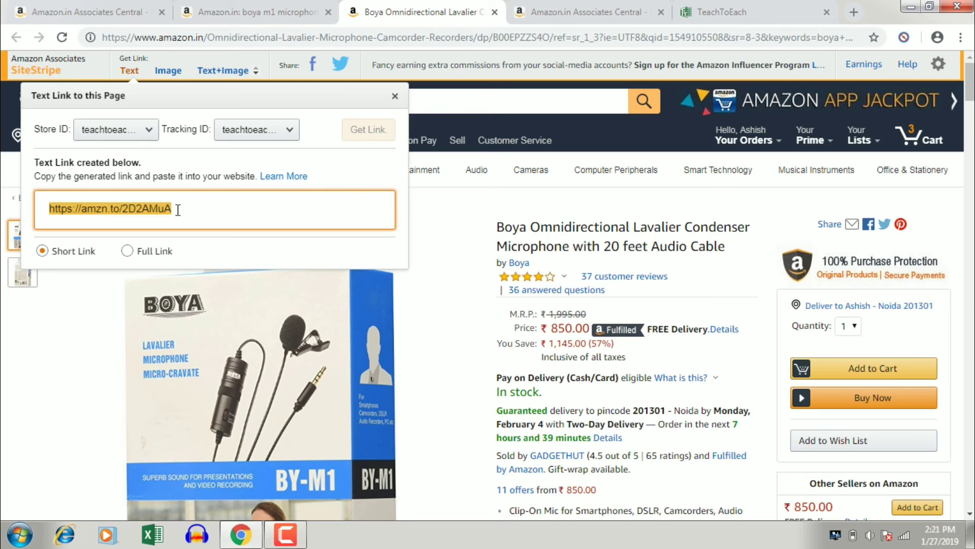
Step: Open Facebook in a new tab and start a new post draft
click(859, 17)
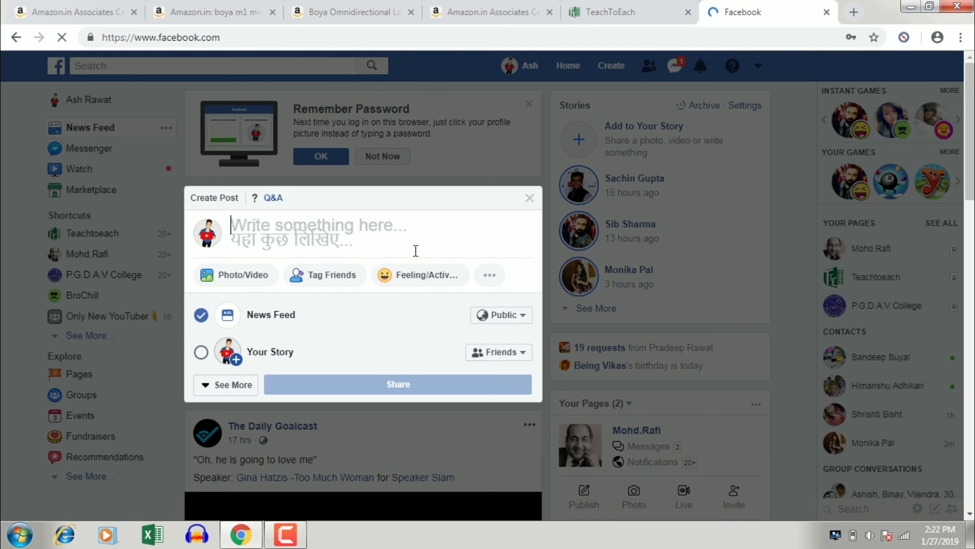
click(342, 11)
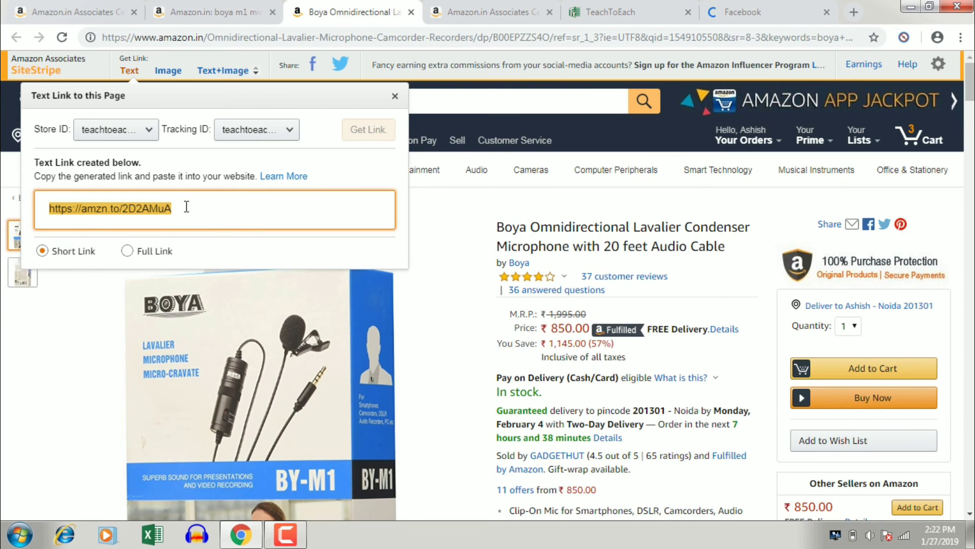
click(746, 12)
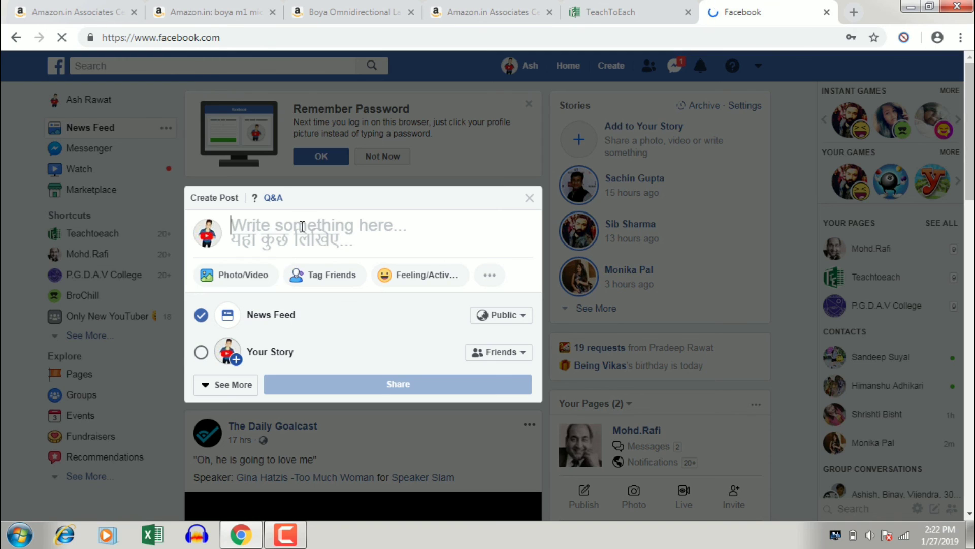
Step: Write the post caption 'Buy Mic at Only Rs.850'
text(Buy )
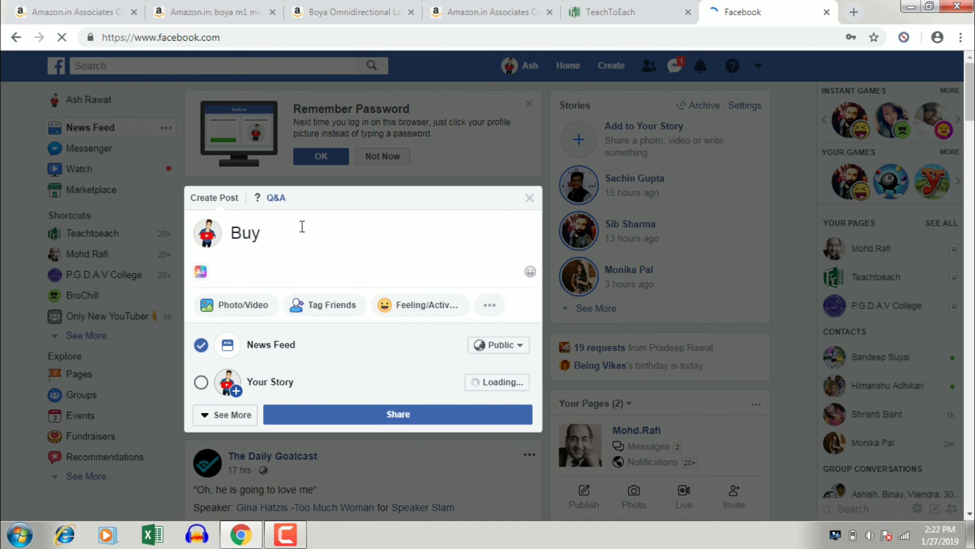
text(Mic at Only rs850)
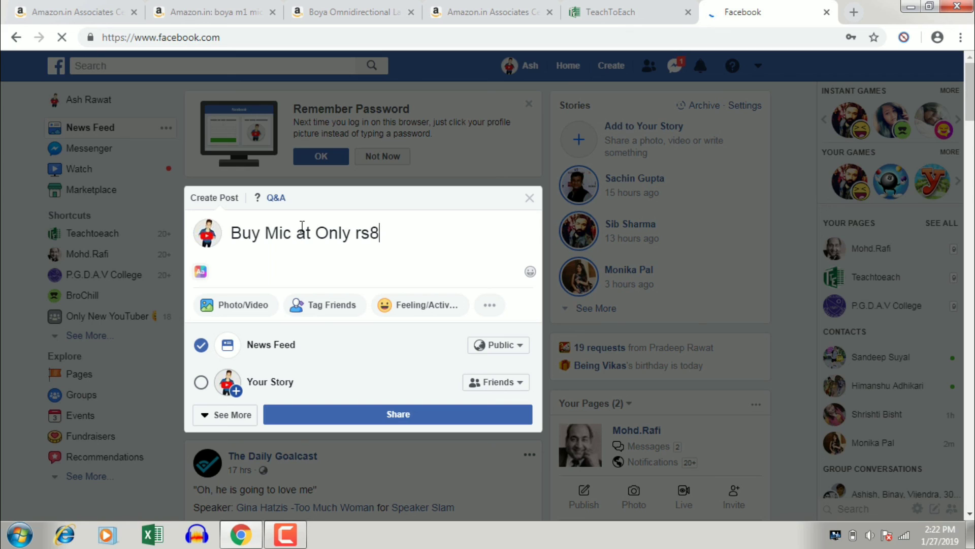
key(Left)
key(Left)
key(Left)
key(Left)
key(Left)
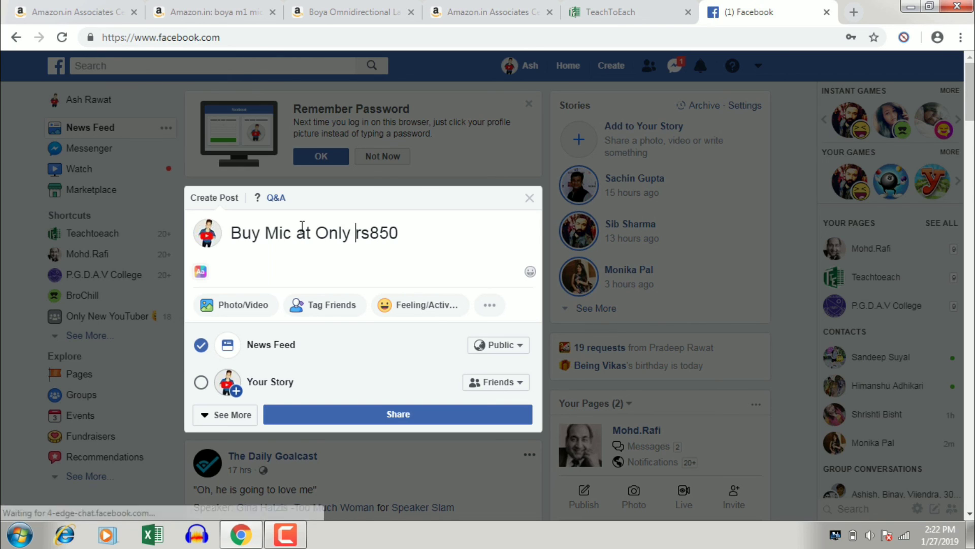
key(Delete)
text(R)
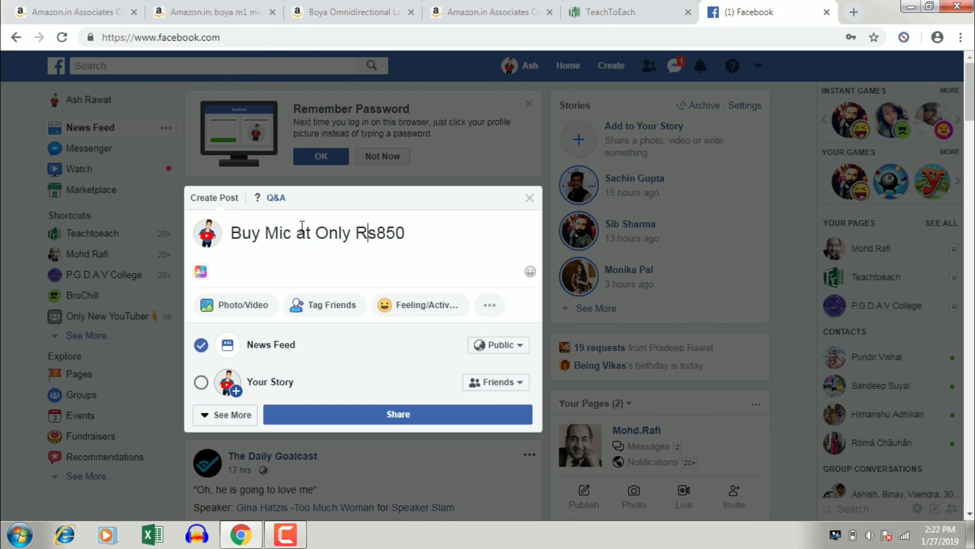
key(Left)
key(Left)
text(.)
Step: Paste the amzn.to short link on a new line to produce the Boya preview card
key(Return)
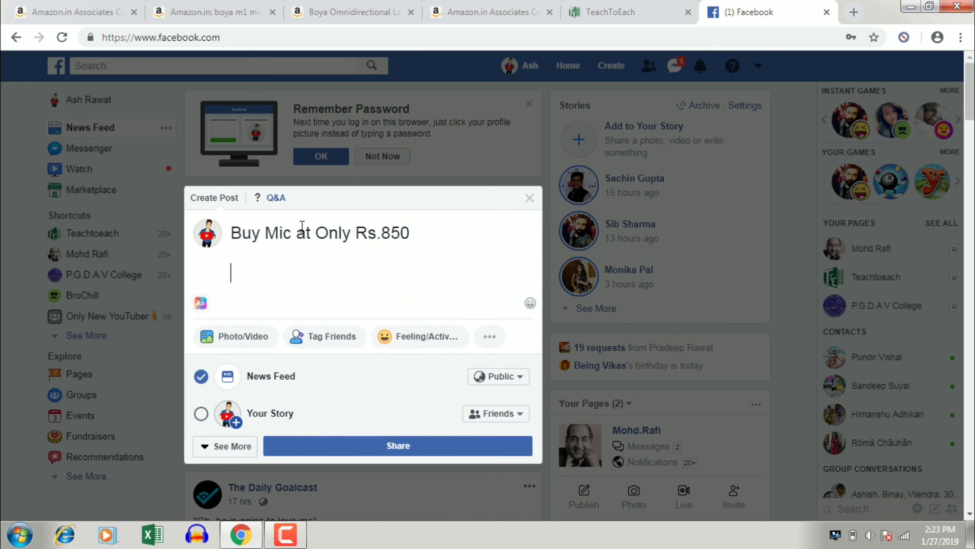
key(ctrl+v)
click(324, 275)
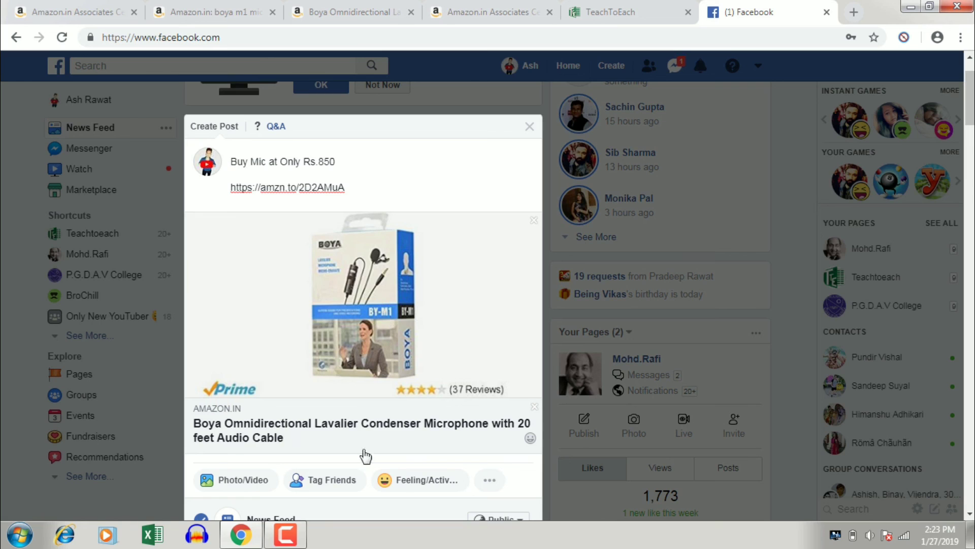
Step: Remove the raw URL text, keeping the Boya preview, and share the post to the News Feed
drag(347, 187, 222, 192)
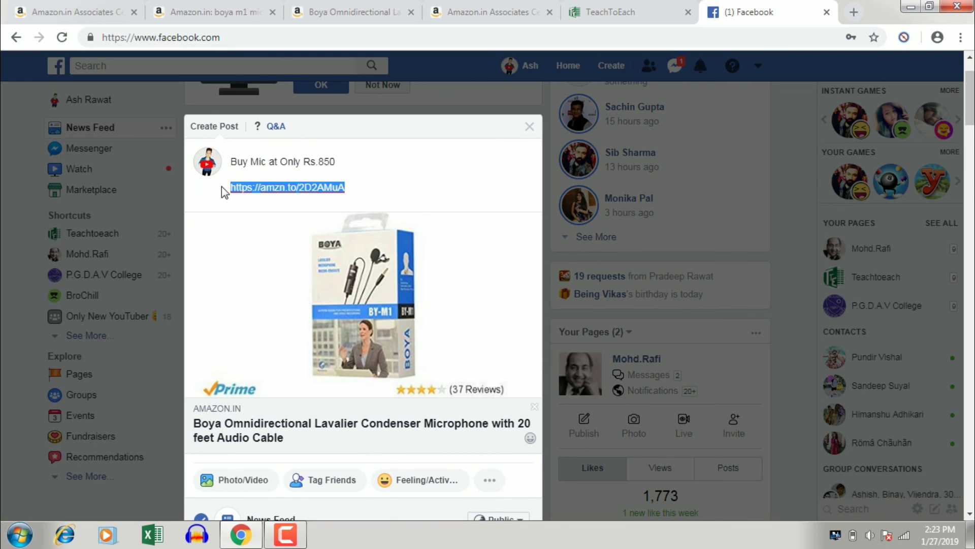
key(BackSpace)
key(BackSpace)
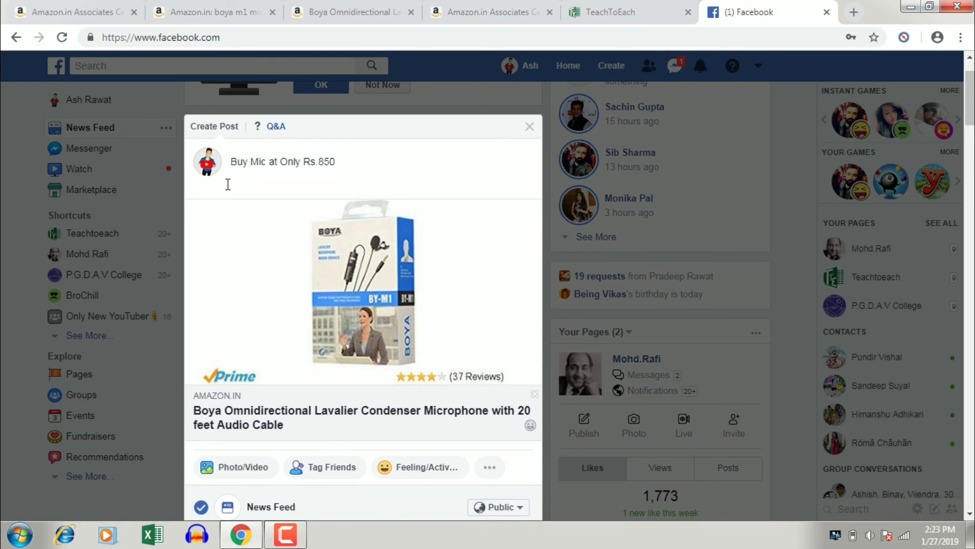
scroll(414, 309, down, 1)
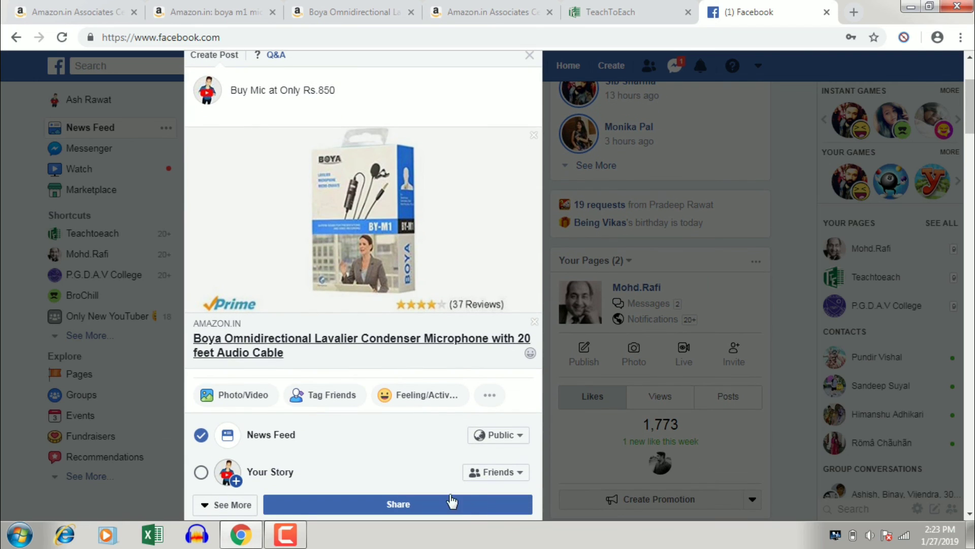
click(412, 506)
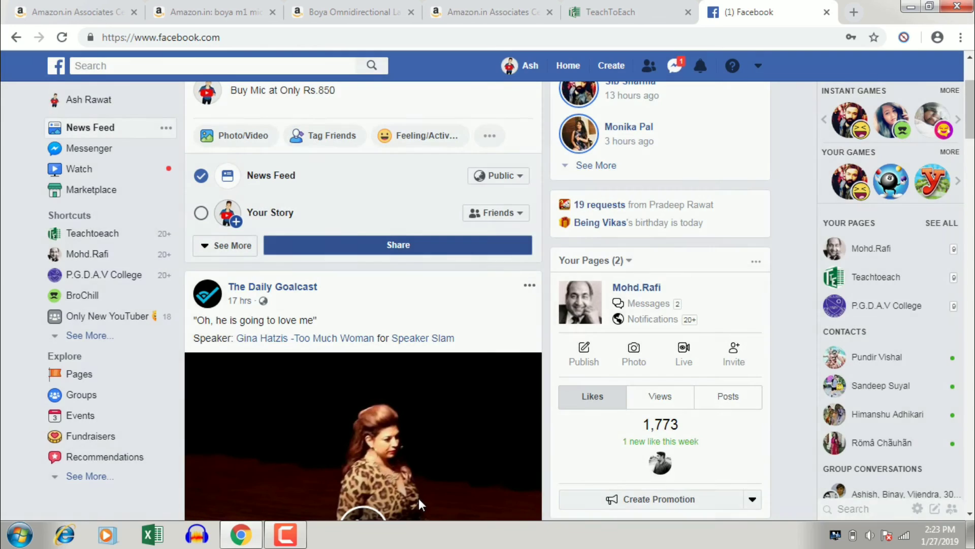
scroll(432, 304, up, 1)
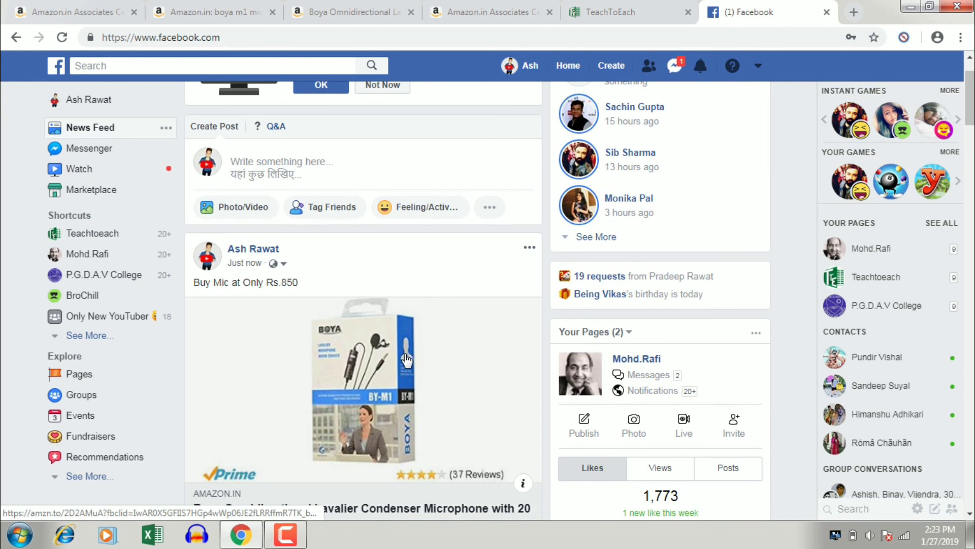
Step: Open the post's link to the ₹850 Boya mic page, then return to the Associates Reports tab
click(361, 387)
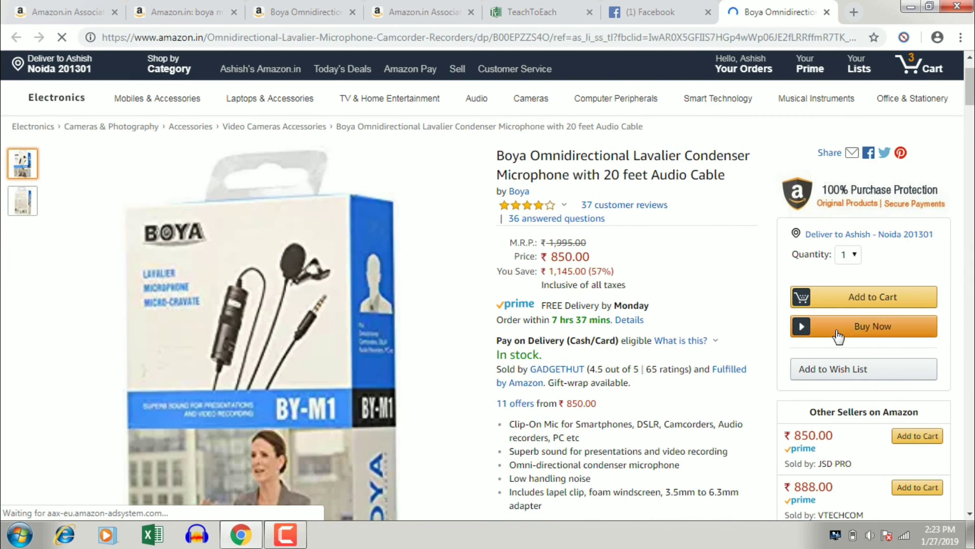
click(61, 11)
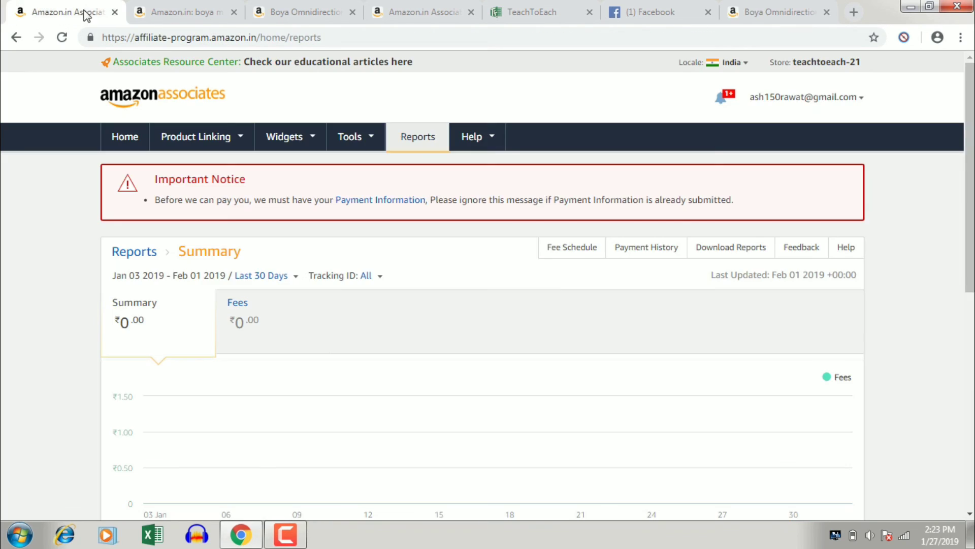
key(ctrl+Tab)
click(77, 2)
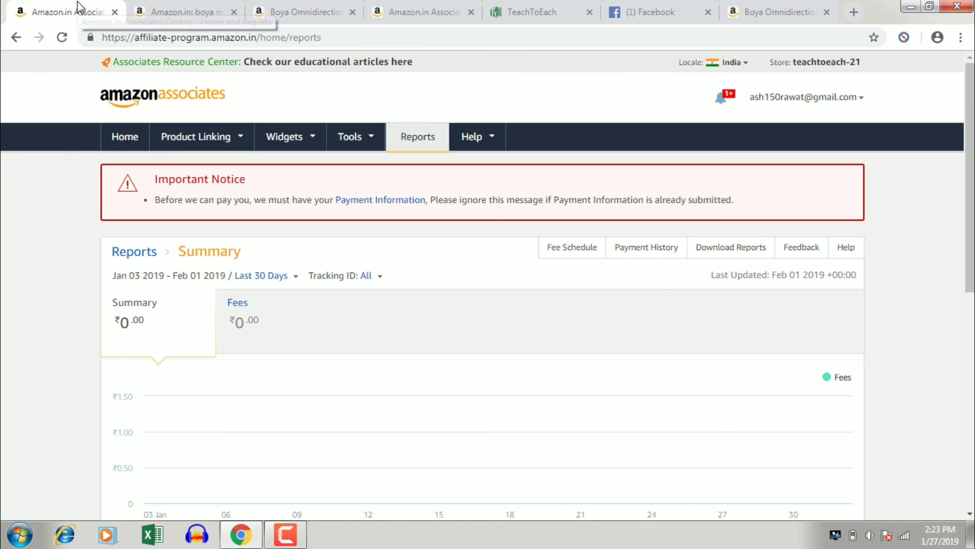